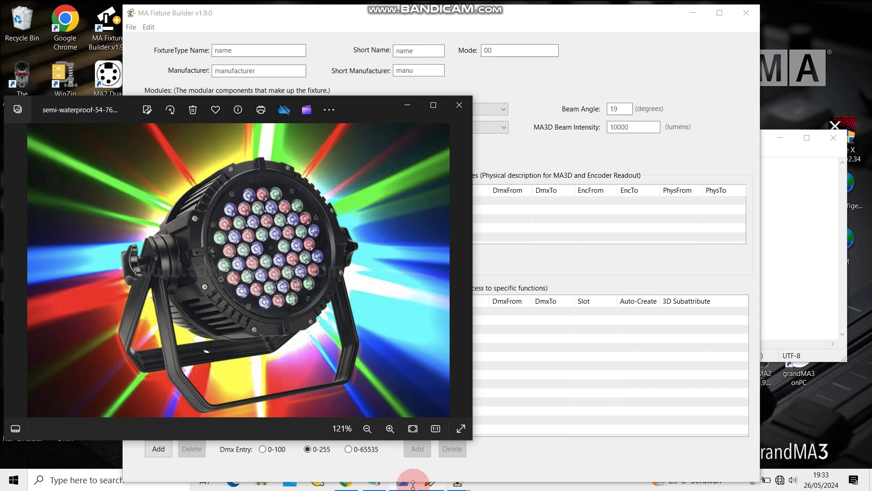
# - Examine the PARLED RGBW 54X3 channel list in Notepad, from DIMMER to the colour speed entry, with the fixture builder minimized
pyautogui.click(380, 475)
pyautogui.click(380, 481)
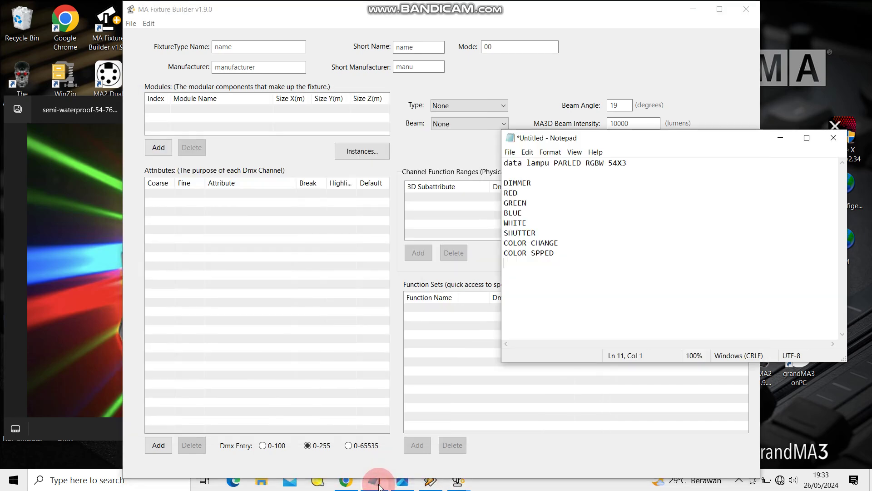
pyautogui.click(691, 10)
pyautogui.click(588, 148)
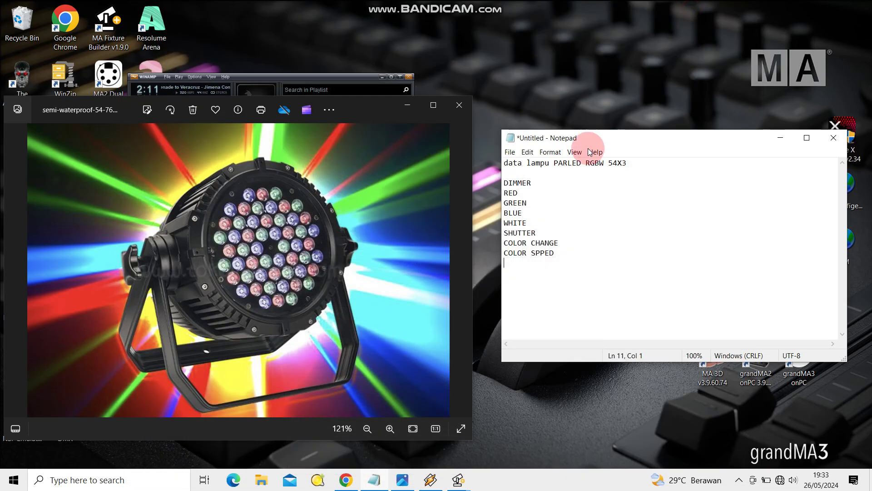
pyautogui.moveTo(601, 136); pyautogui.dragTo(446, 137)
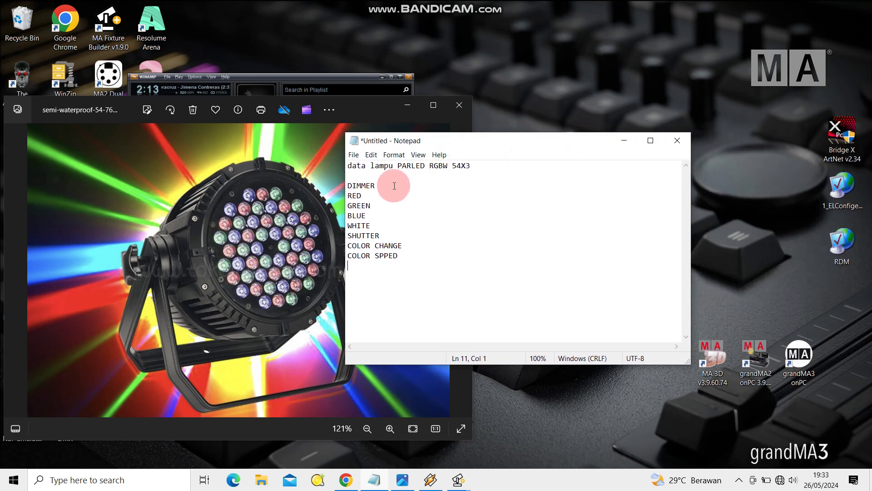
pyautogui.click(348, 184)
pyautogui.moveTo(347, 184); pyautogui.dragTo(391, 184)
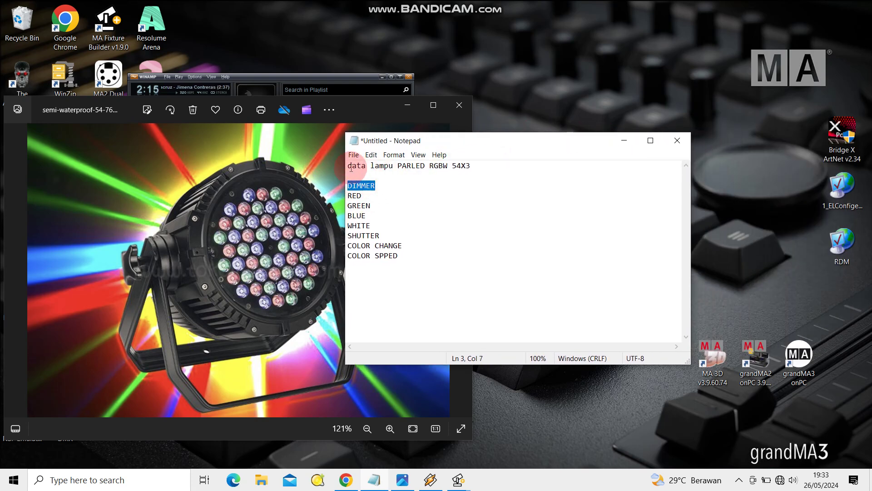
pyautogui.moveTo(348, 164); pyautogui.dragTo(477, 165)
pyautogui.click(438, 187)
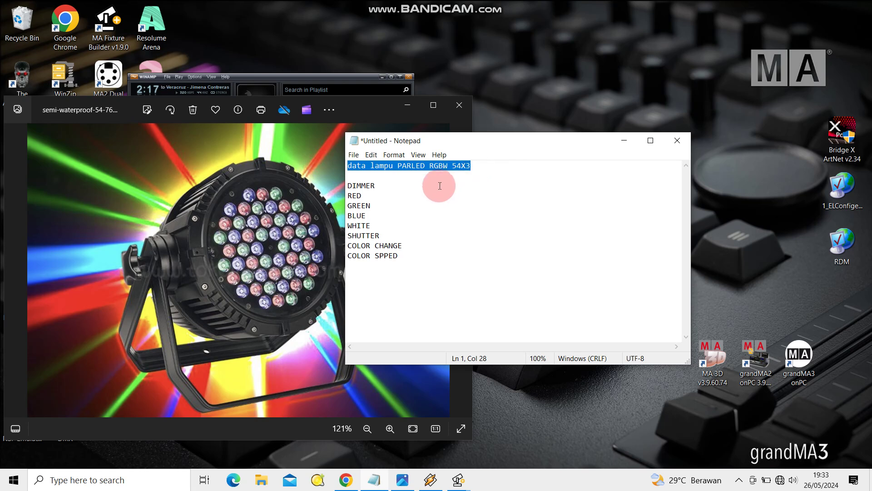
pyautogui.moveTo(352, 184); pyautogui.dragTo(408, 250)
pyautogui.click(348, 205)
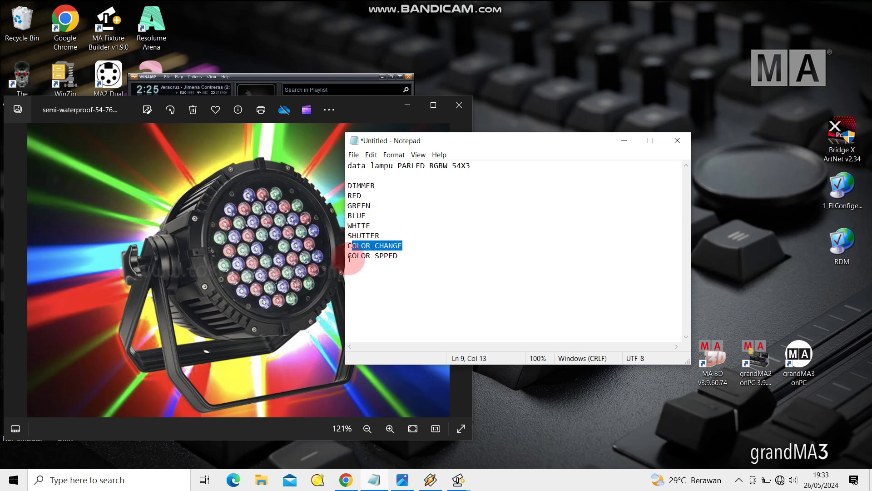
pyautogui.moveTo(352, 256); pyautogui.dragTo(471, 280)
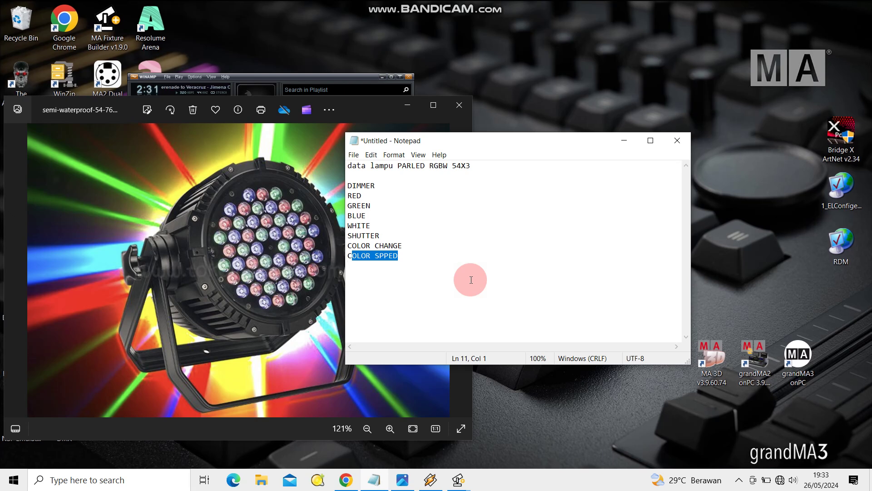
# - Switch to MA Fixture Builder and set the fixture type name to RGBW1
pyautogui.click(460, 481)
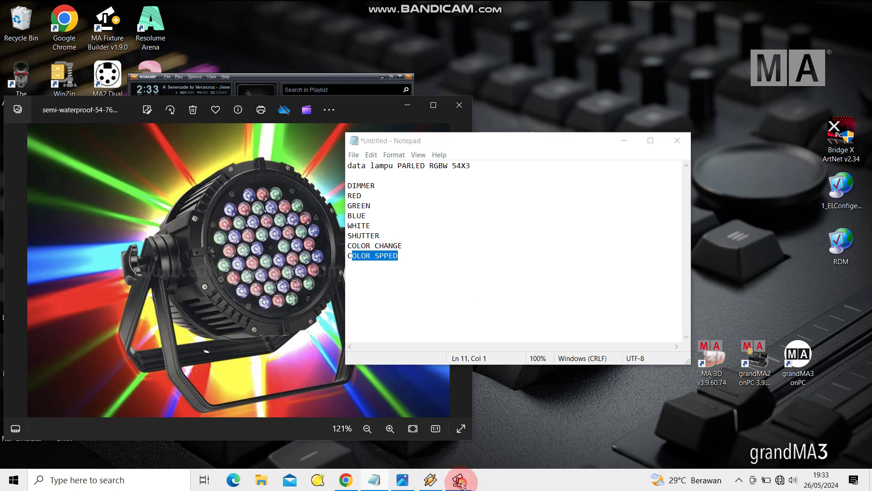
pyautogui.click(492, 438)
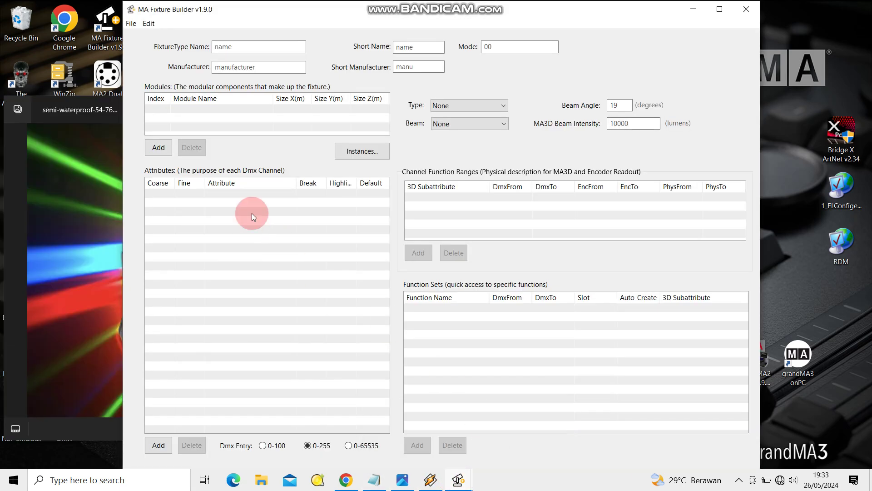
pyautogui.click(227, 48)
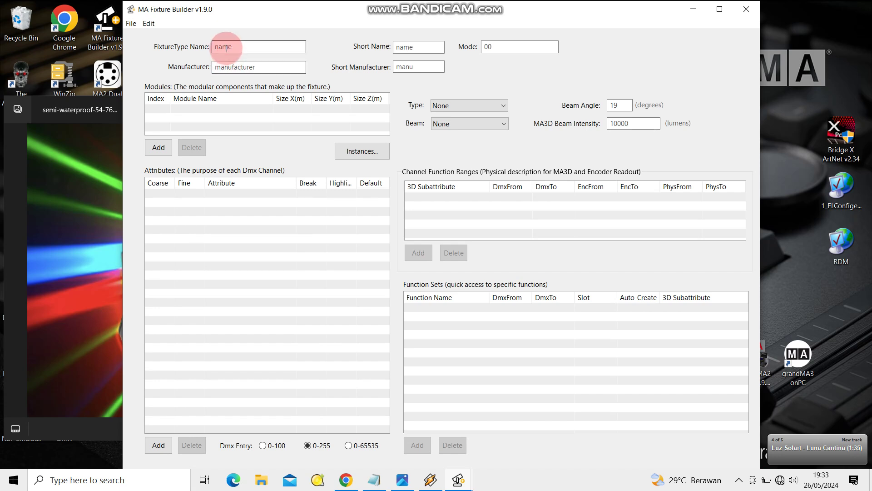
pyautogui.write('R')
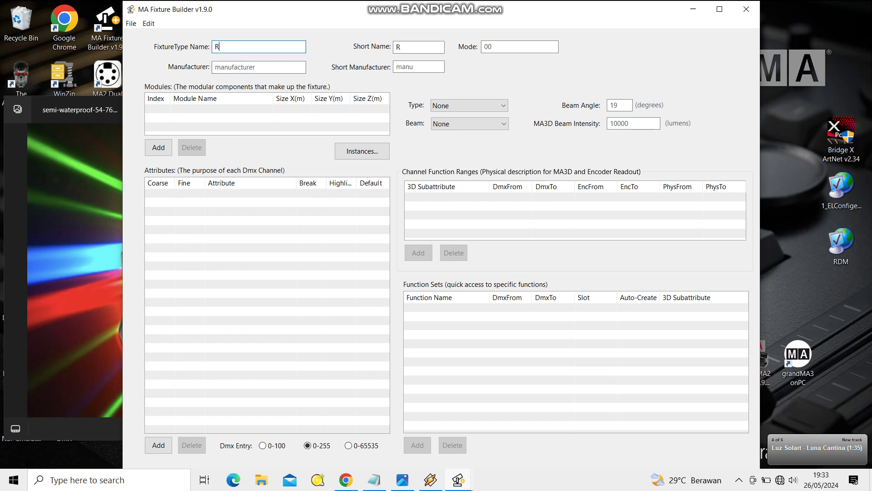
pyautogui.write('GBGW')
pyautogui.press('BackSpace')
pyautogui.press('BackSpace')
pyautogui.press('BackSpace')
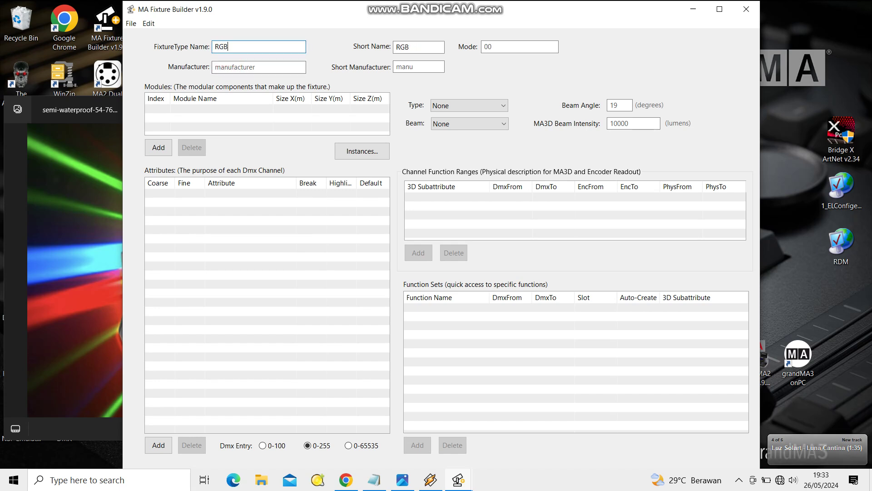
pyautogui.write('BW1')
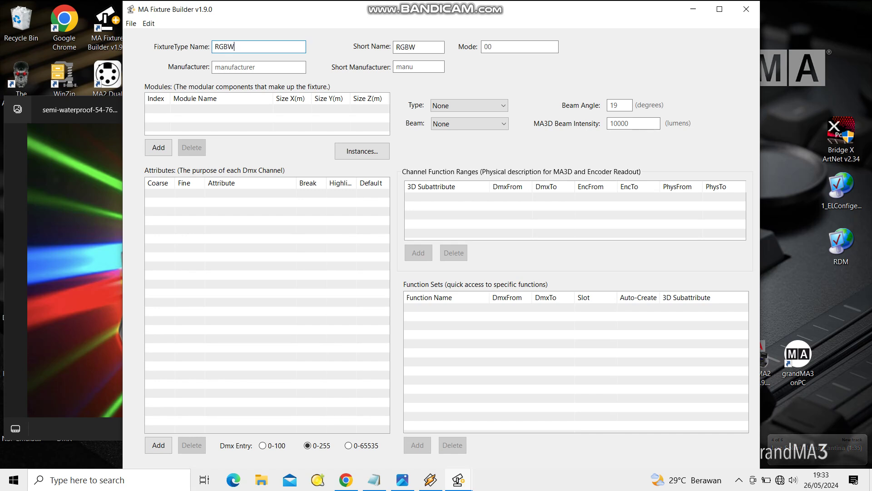
# - Set the fixture's mode to 8 and its manufacturer to Lighting TUTORIAL
pyautogui.click(503, 46)
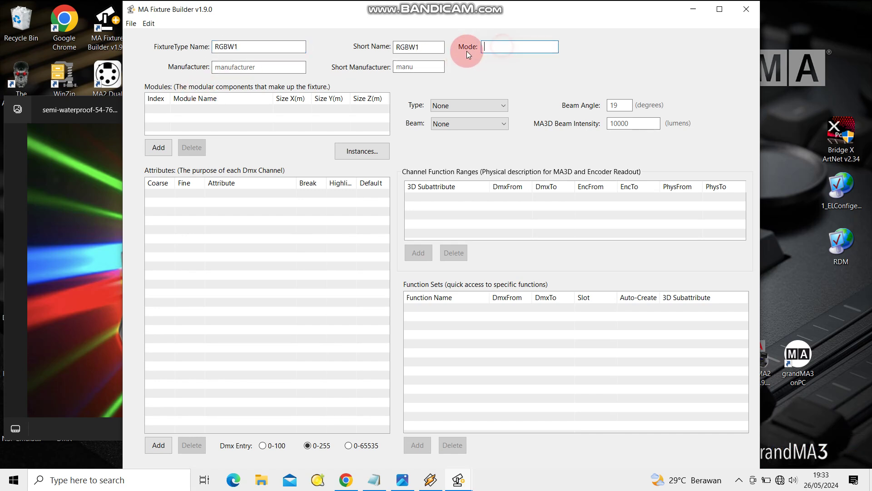
pyautogui.write('8')
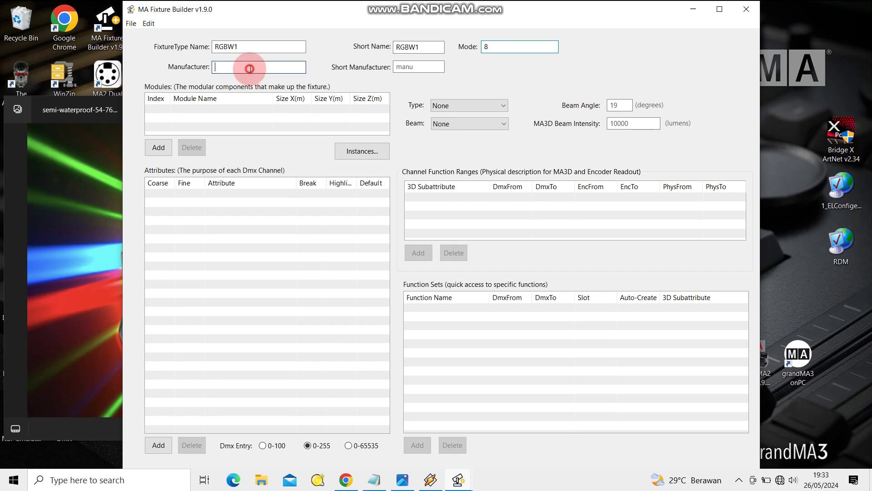
pyautogui.write('Lighting TUTORIAL')
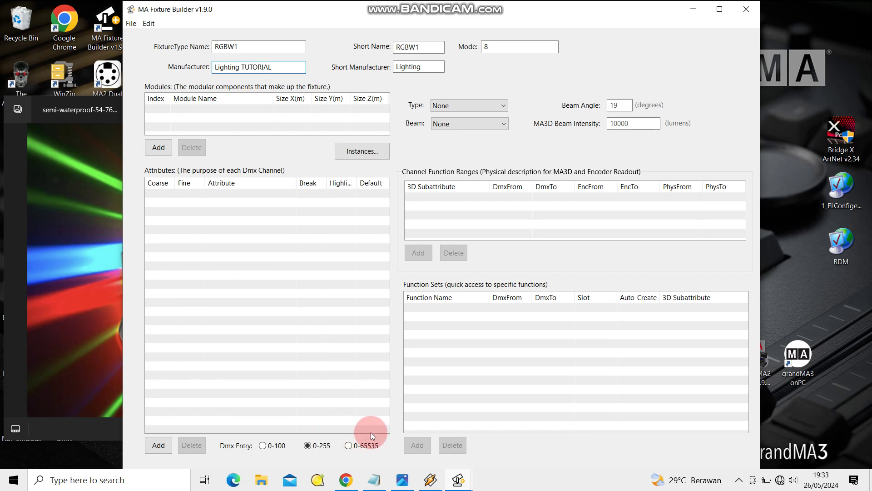
# - Check the first entry in the Notepad list and add a Dim attribute on DMX channel 1 with highlight value 255 and default value 0
pyautogui.click(383, 479)
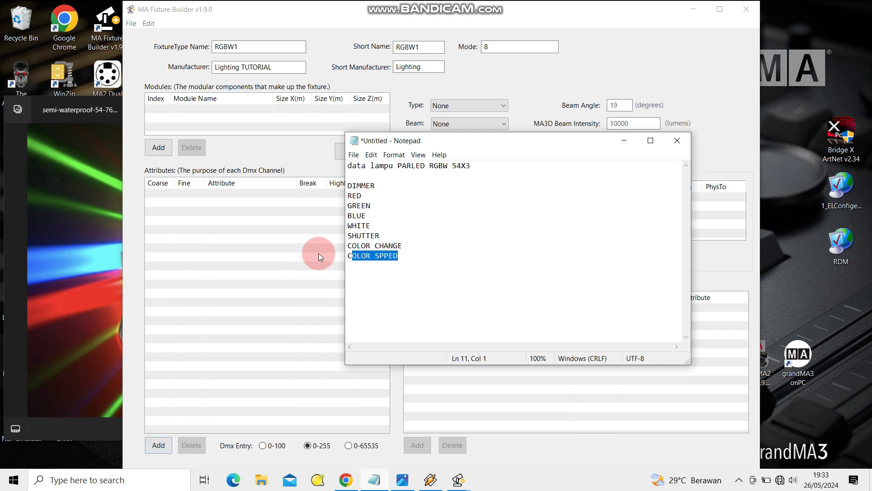
pyautogui.click(382, 187)
pyautogui.moveTo(353, 185); pyautogui.dragTo(375, 185)
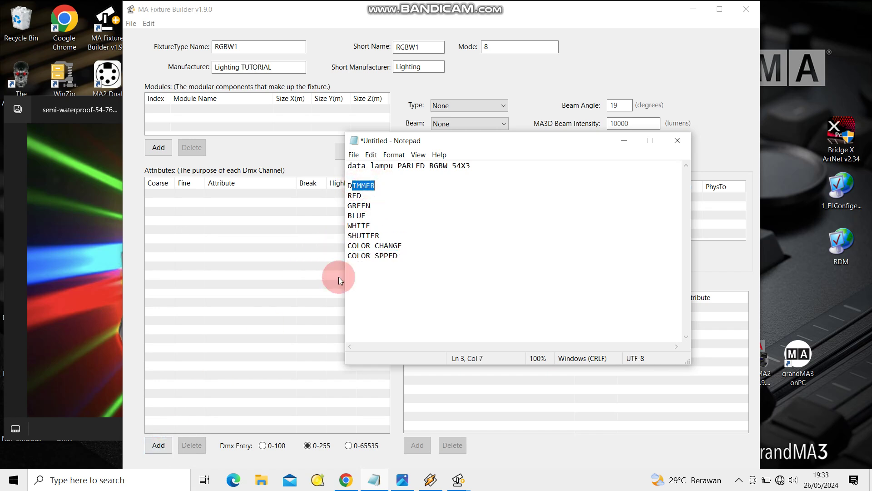
pyautogui.click(159, 451)
pyautogui.click(341, 179)
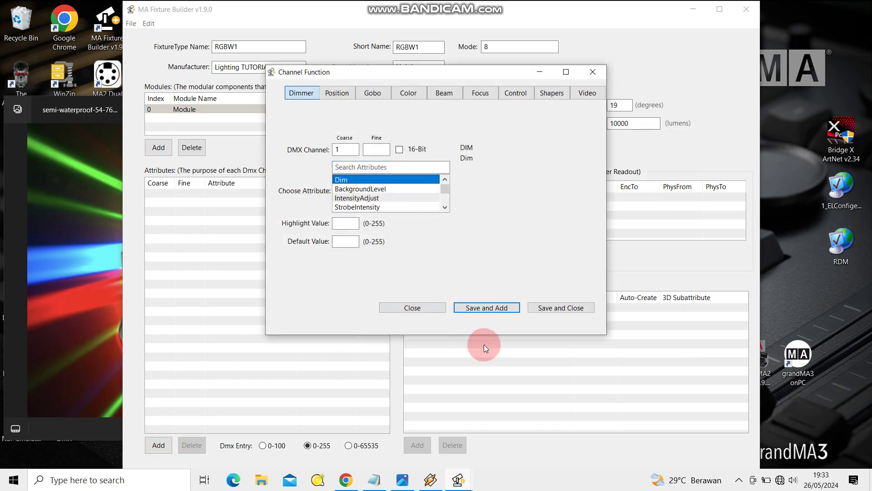
pyautogui.click(345, 242)
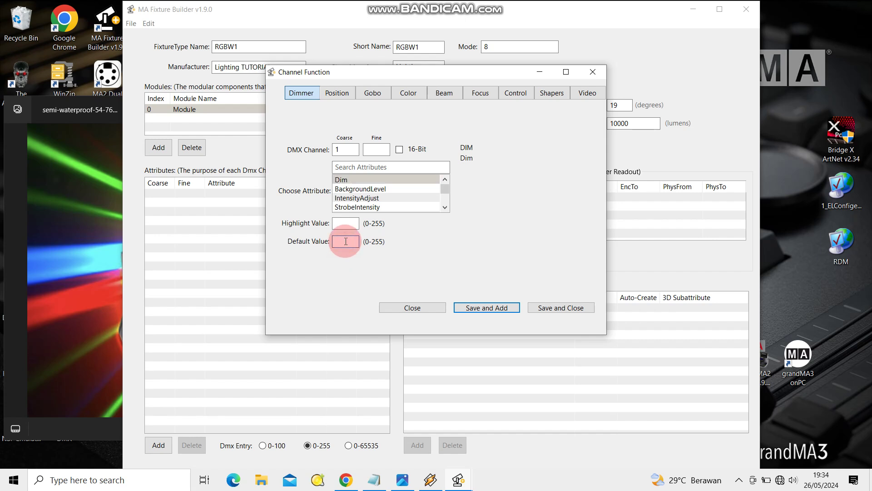
pyautogui.write('0')
pyautogui.click(338, 222)
pyautogui.write('255')
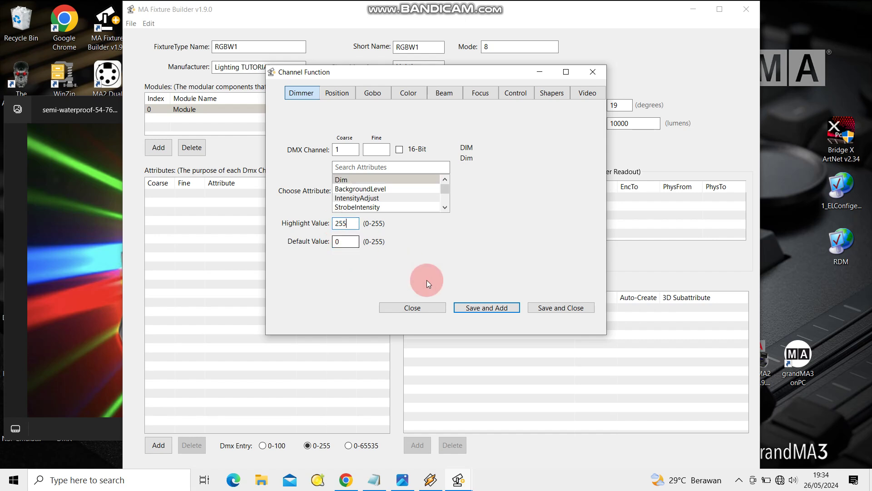
pyautogui.click(504, 308)
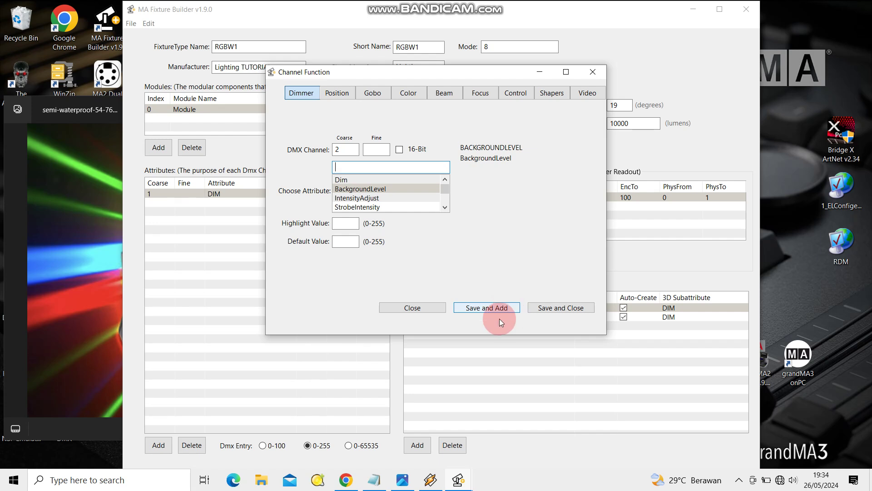
# - Check the colour entries in the Notepad list and add the additive LED colour RED on DMX channel 2
pyautogui.click(374, 479)
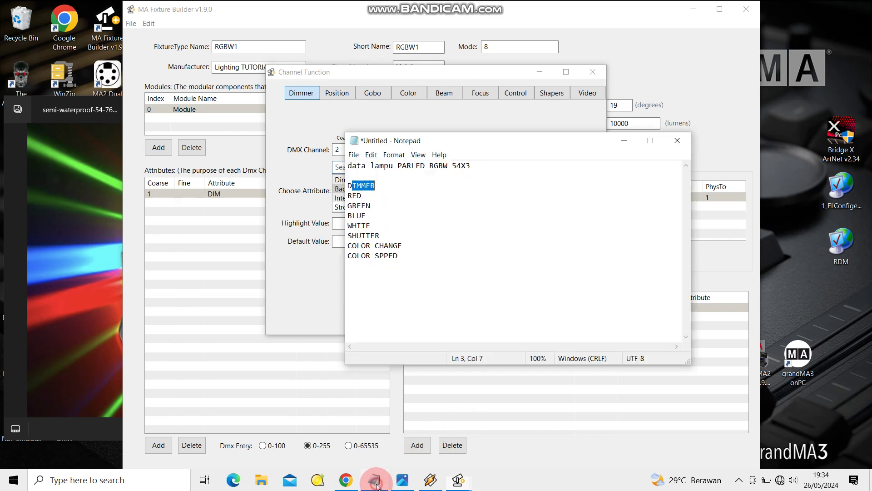
pyautogui.moveTo(348, 196); pyautogui.dragTo(371, 226)
pyautogui.click(622, 144)
pyautogui.click(432, 253)
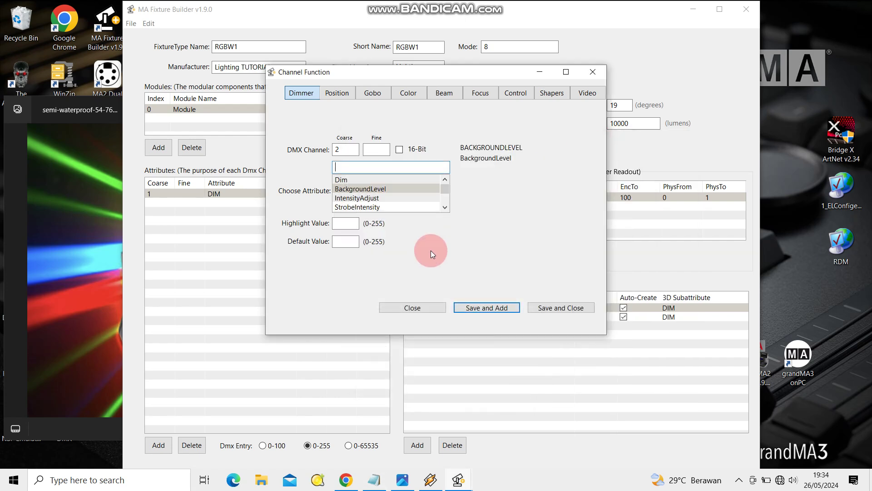
pyautogui.click(414, 94)
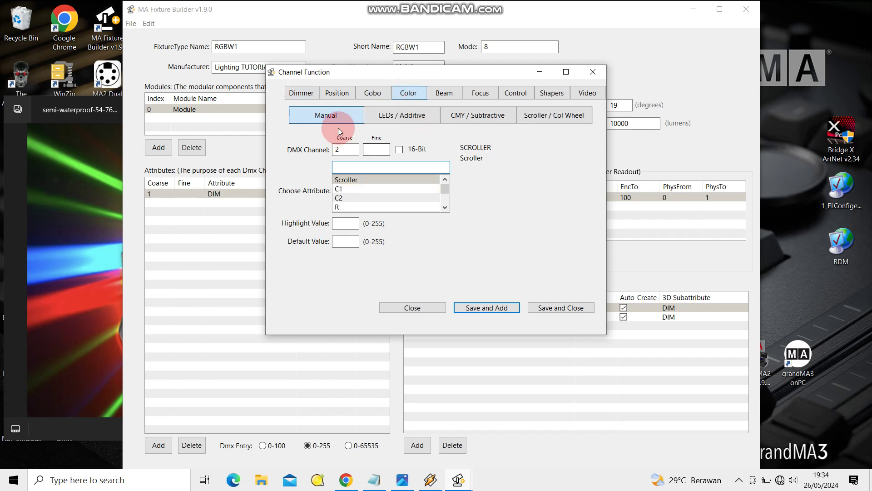
pyautogui.click(418, 117)
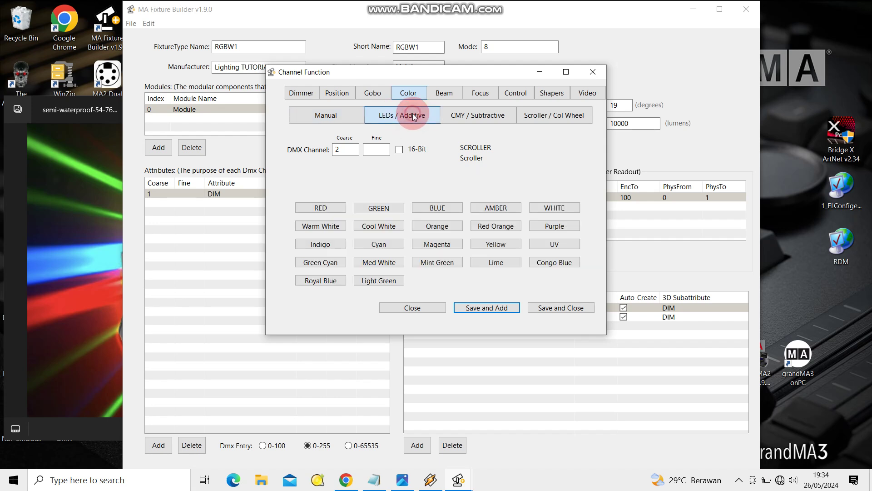
pyautogui.click(320, 210)
pyautogui.click(504, 309)
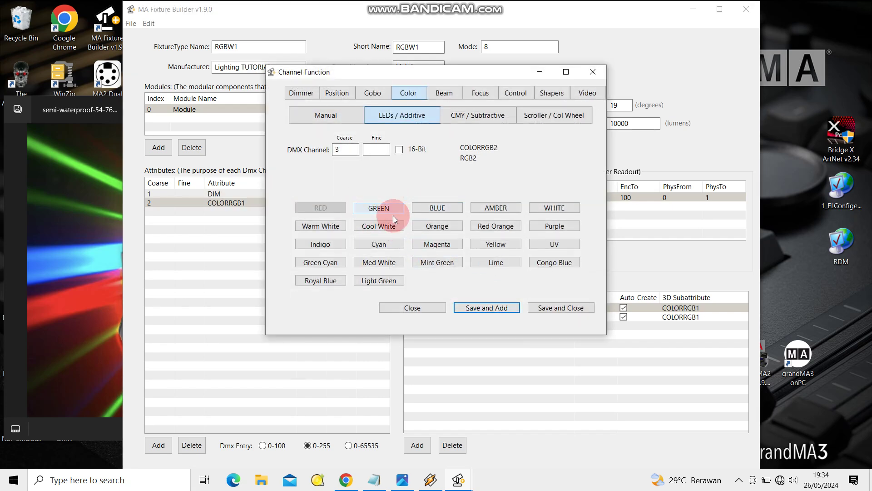
# - Add the additive LED colours GREEN on DMX channel 3 and BLUE on DMX channel 4
pyautogui.click(377, 210)
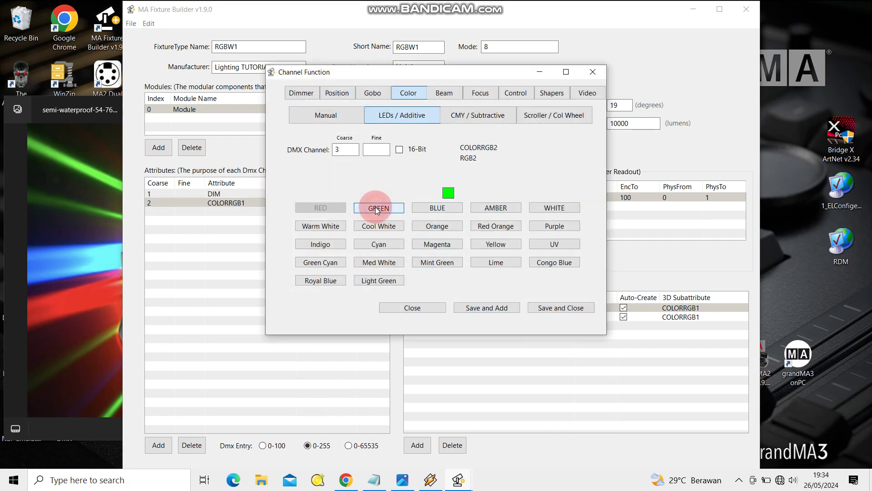
pyautogui.click(486, 308)
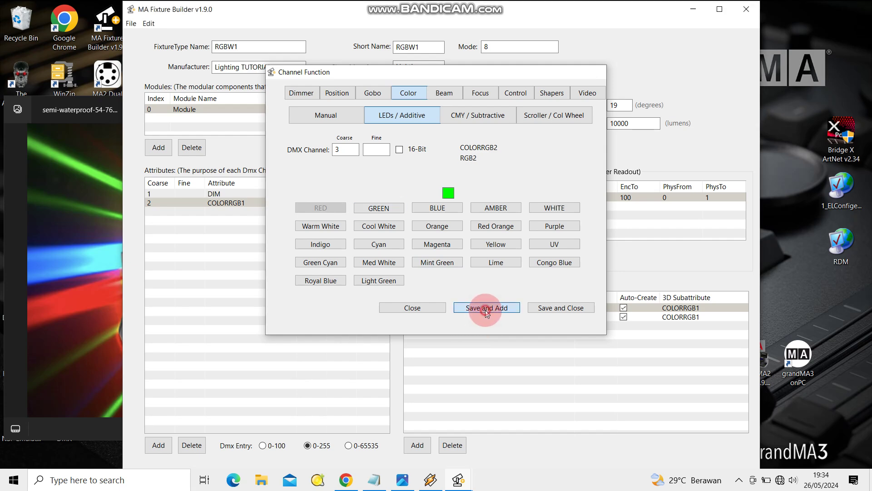
pyautogui.click(424, 212)
pyautogui.click(499, 308)
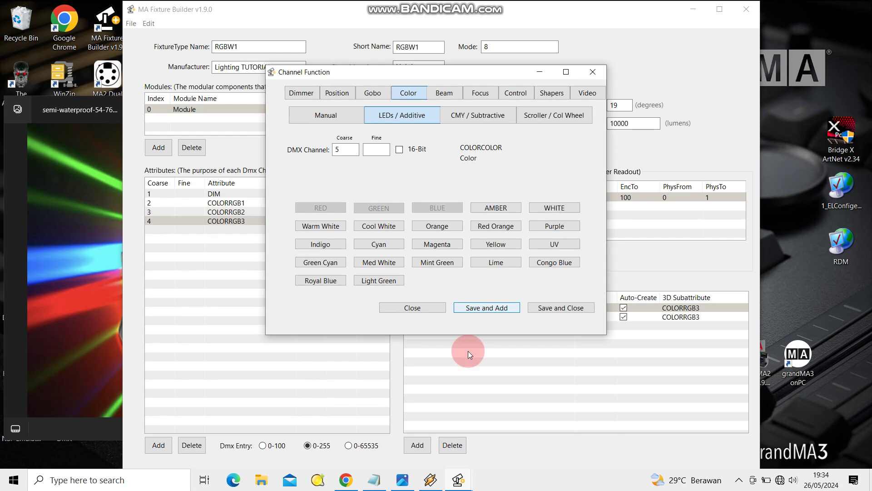
# - Check the WHITE entry in the Notepad list and add the additive LED colour WHITE on DMX channel 5
pyautogui.click(373, 480)
pyautogui.moveTo(371, 226); pyautogui.dragTo(348, 227)
pyautogui.click(623, 140)
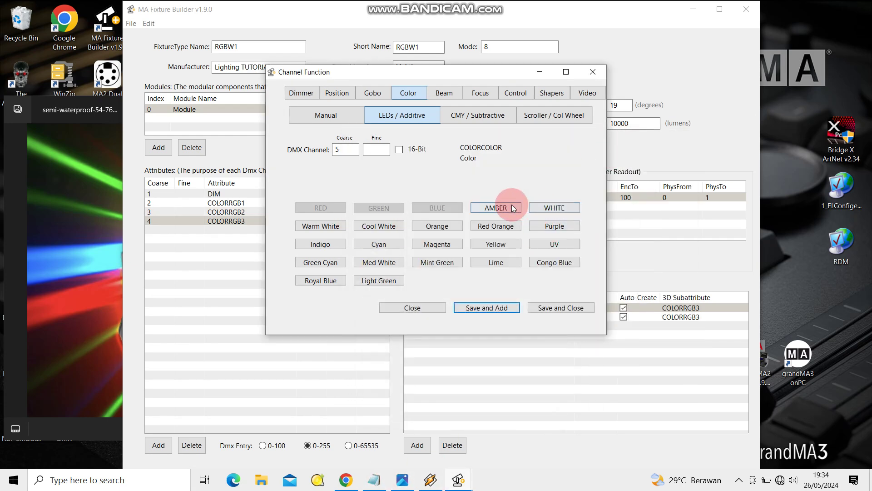
pyautogui.click(552, 208)
pyautogui.click(501, 309)
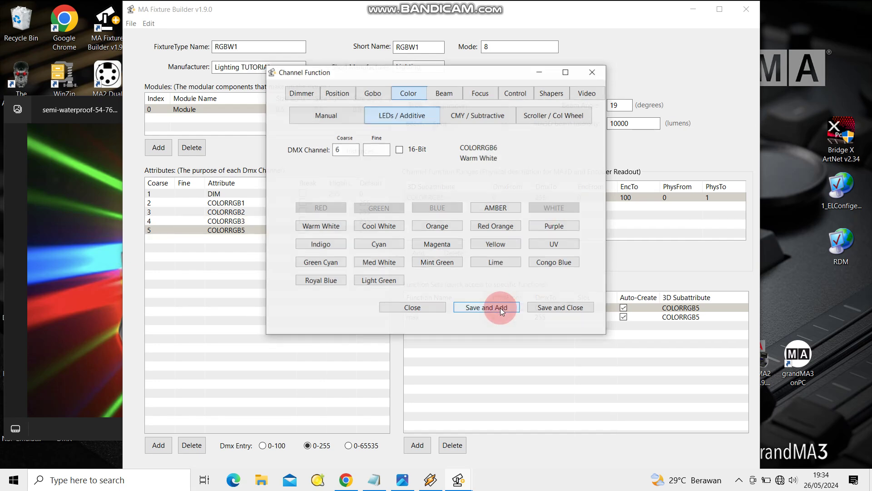
# - Check the SHUTTER entry in the Notepad list and add a Shutter beam attribute on DMX channel 6 with highlight value 255 and default value 0
pyautogui.click(377, 480)
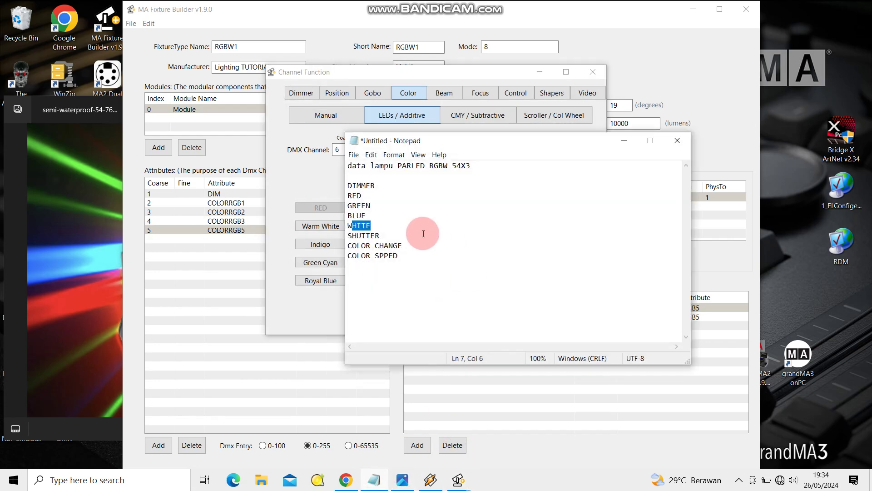
pyautogui.moveTo(347, 236); pyautogui.dragTo(386, 238)
pyautogui.click(629, 144)
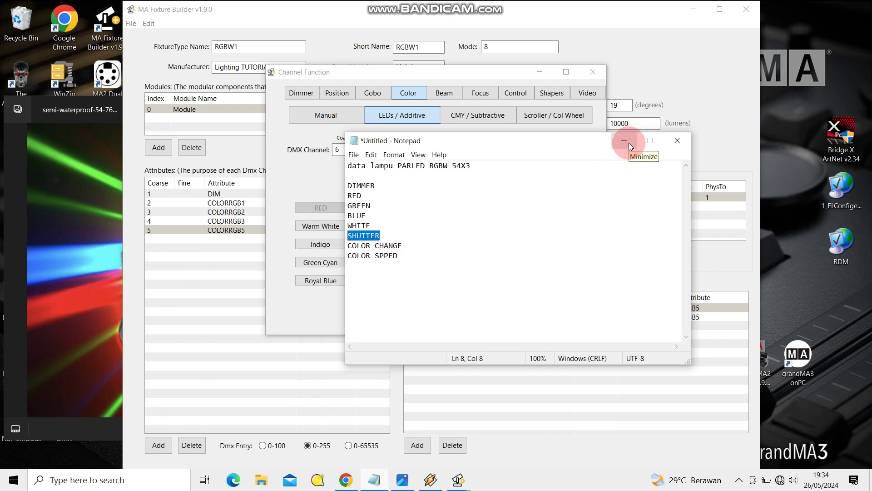
pyautogui.click(629, 142)
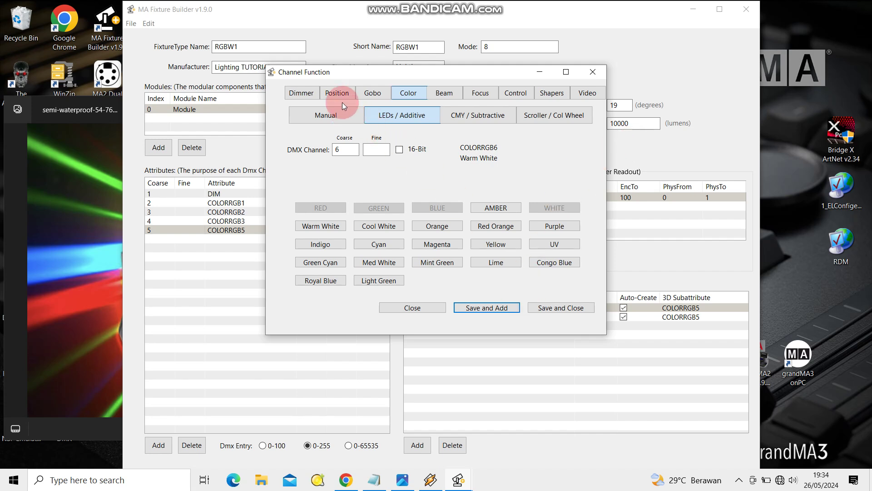
pyautogui.click(444, 93)
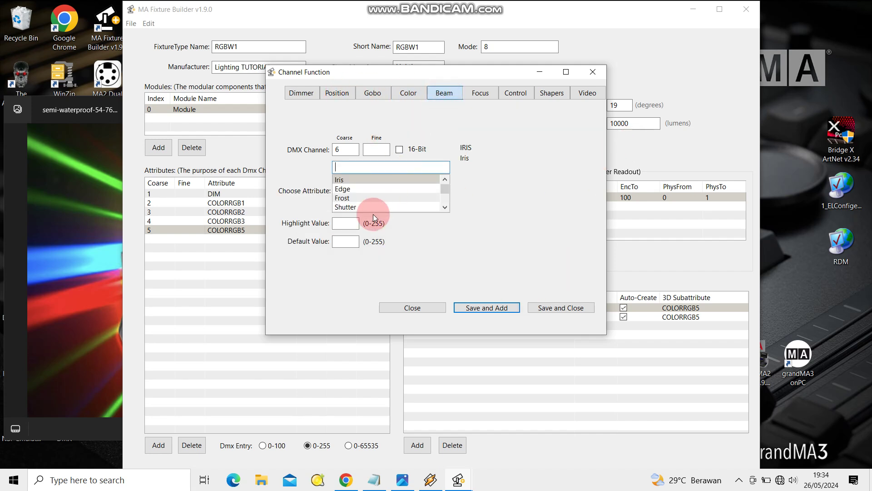
pyautogui.click(359, 208)
pyautogui.click(345, 242)
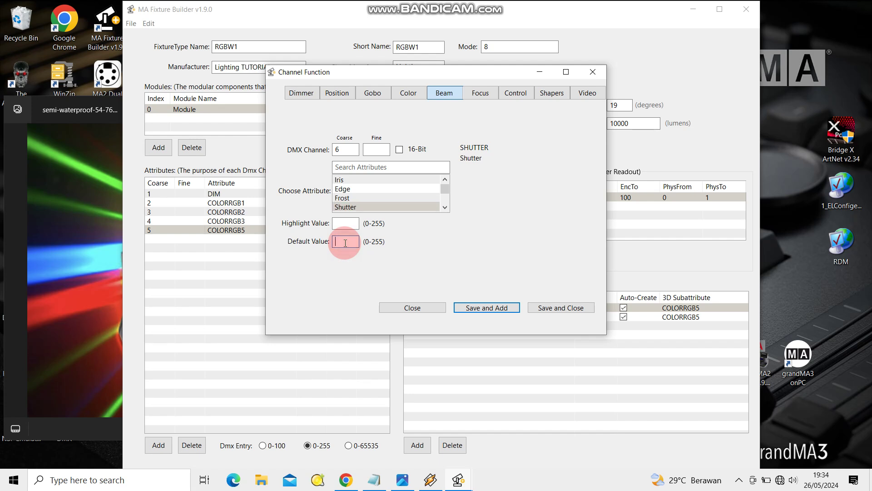
pyautogui.write('0')
pyautogui.click(345, 224)
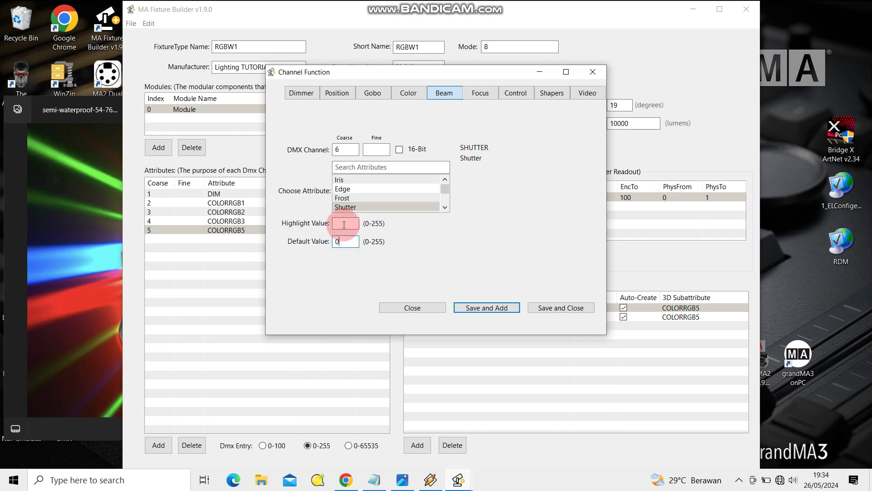
pyautogui.write('255')
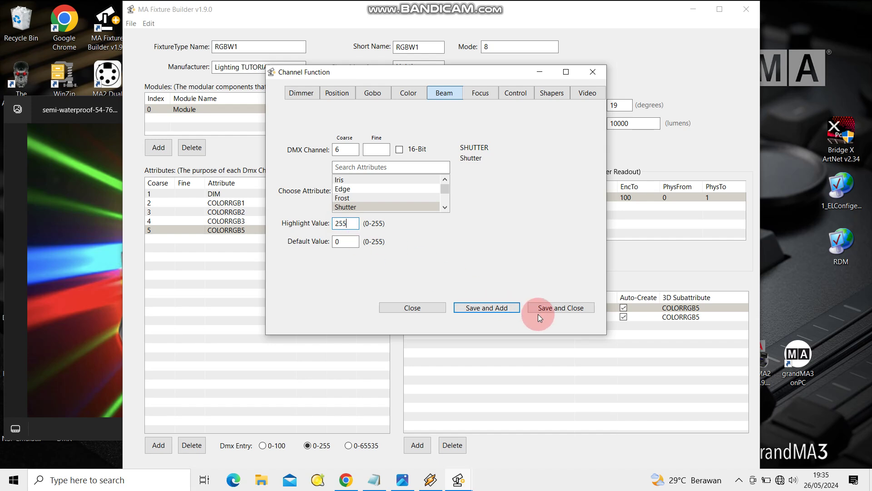
pyautogui.click(498, 310)
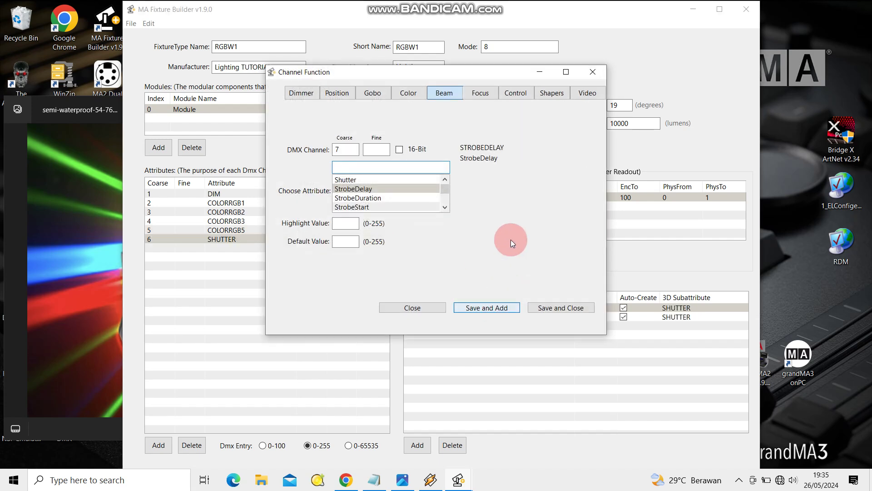
# - Check the COLOR CHANGE entry in the Notepad list and add a Colorwheel 1 attribute on DMX channel 7
pyautogui.click(374, 479)
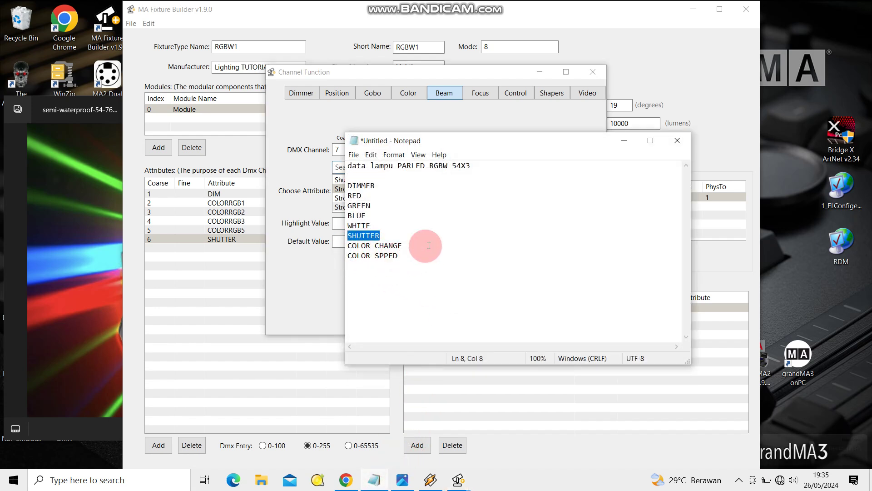
pyautogui.click(624, 140)
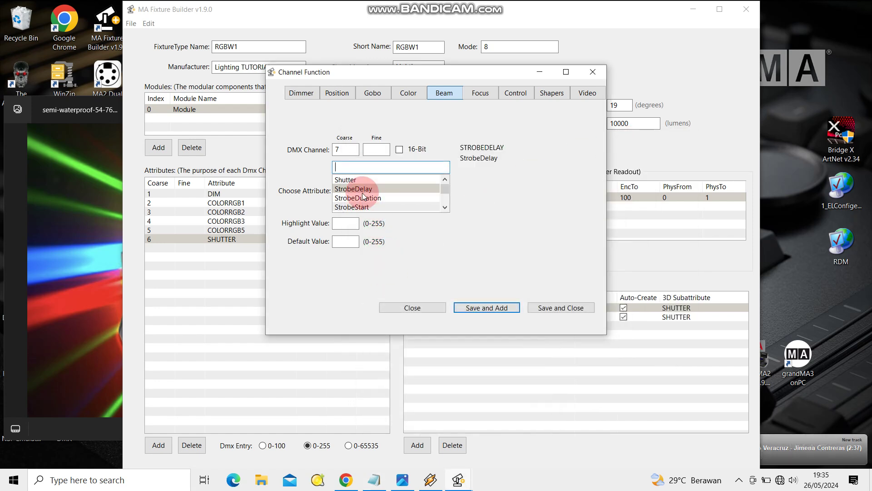
pyautogui.click(413, 93)
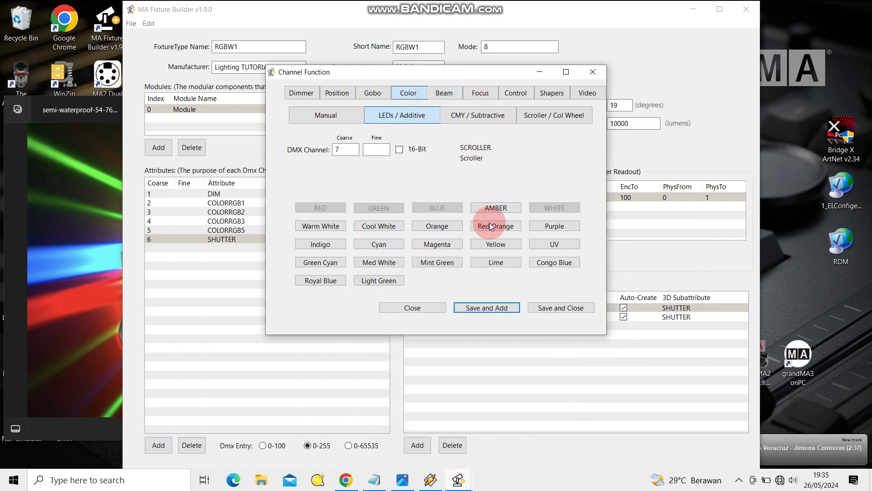
pyautogui.click(546, 112)
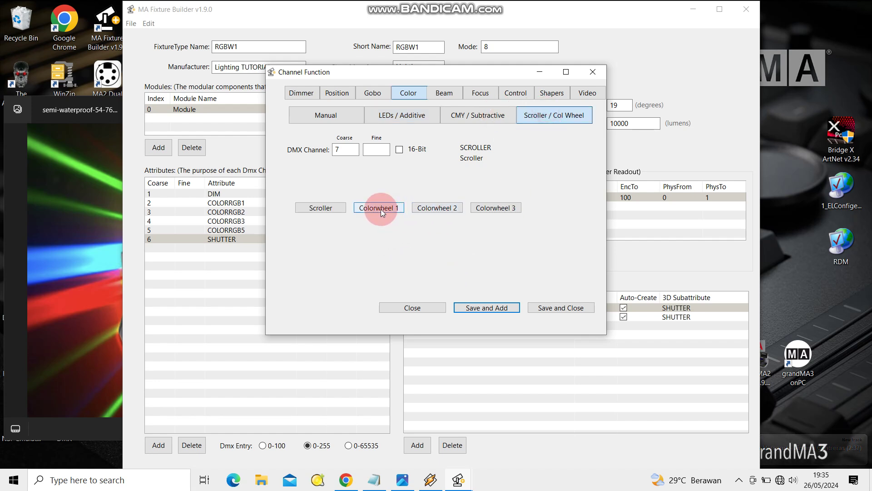
pyautogui.click(384, 207)
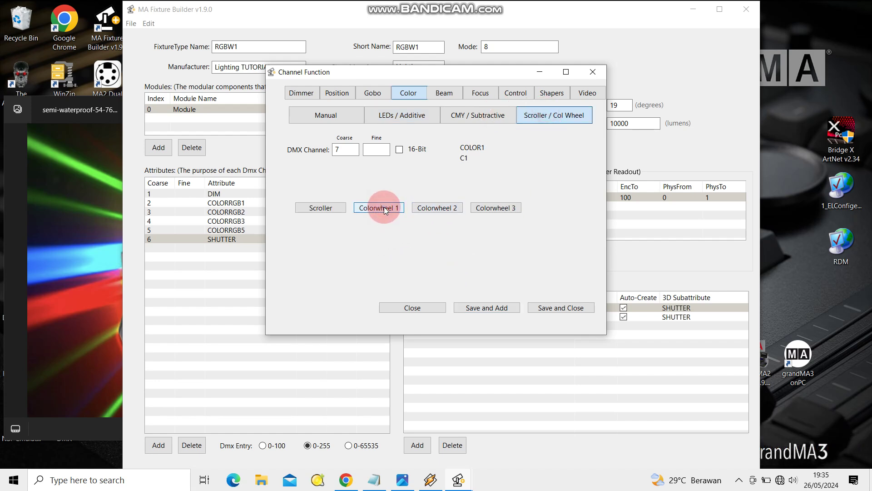
pyautogui.click(492, 308)
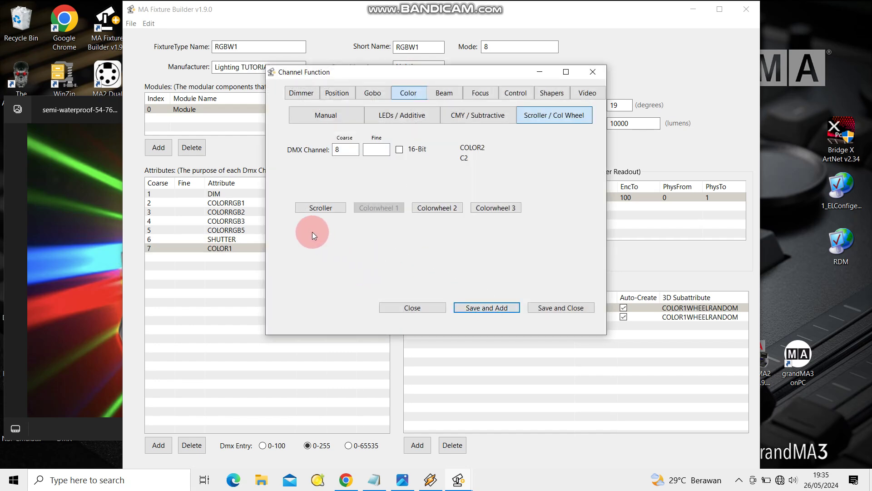
# - Add a Scroller attribute on DMX channel 8 and finish adding channel functions
pyautogui.click(327, 211)
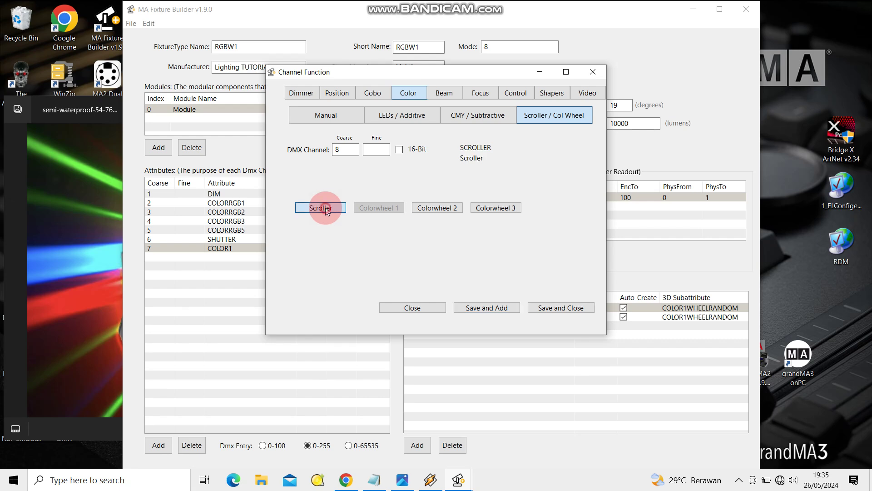
pyautogui.click(485, 308)
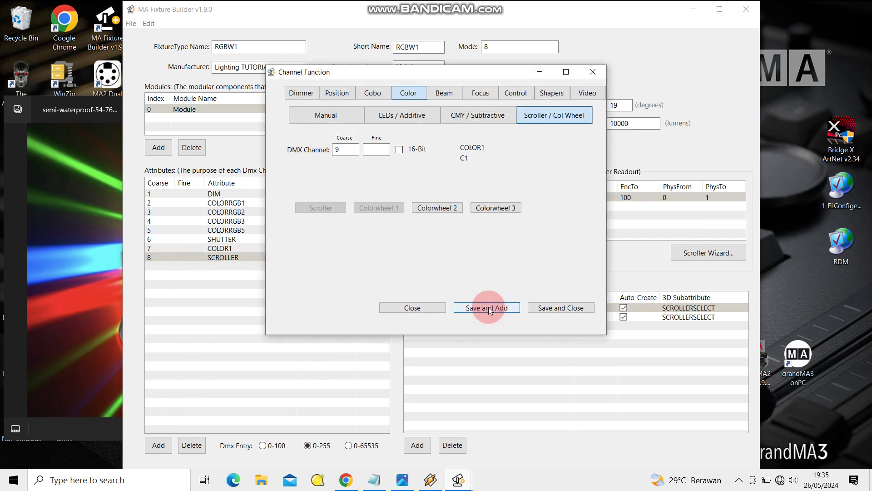
pyautogui.click(437, 308)
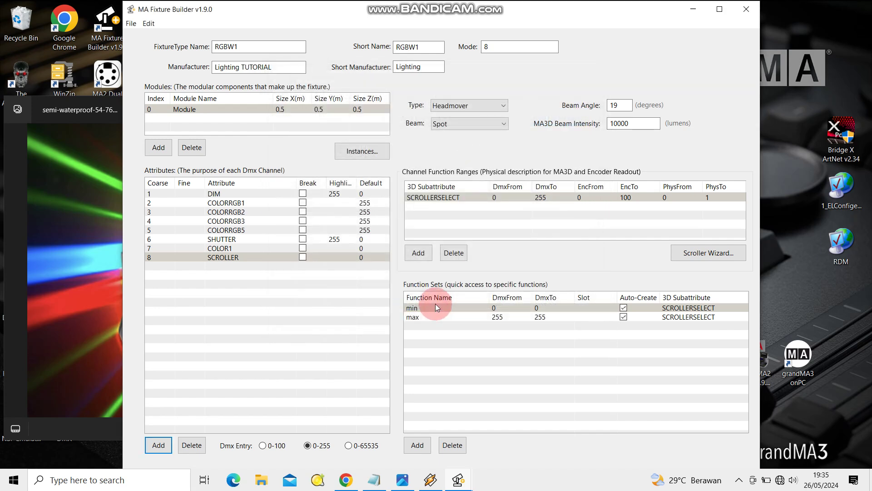
# - Export the fixture XML file to folder 1 on DATA (D:)
pyautogui.click(134, 26)
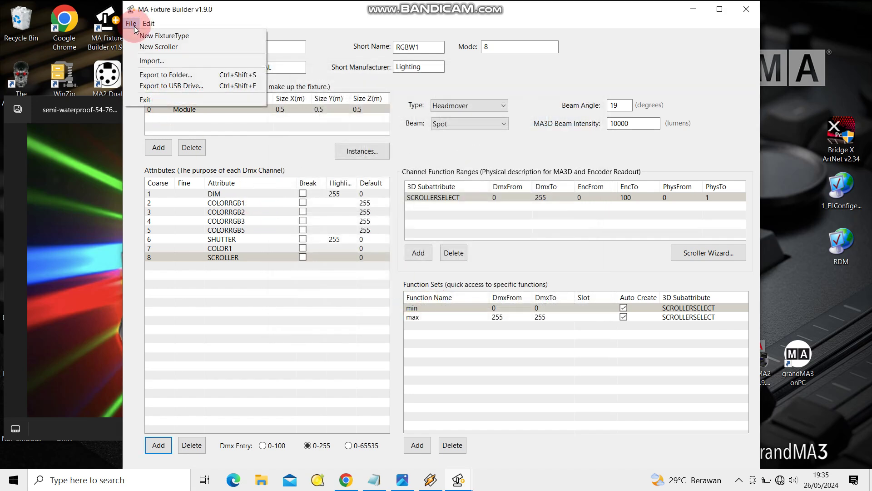
pyautogui.click(161, 76)
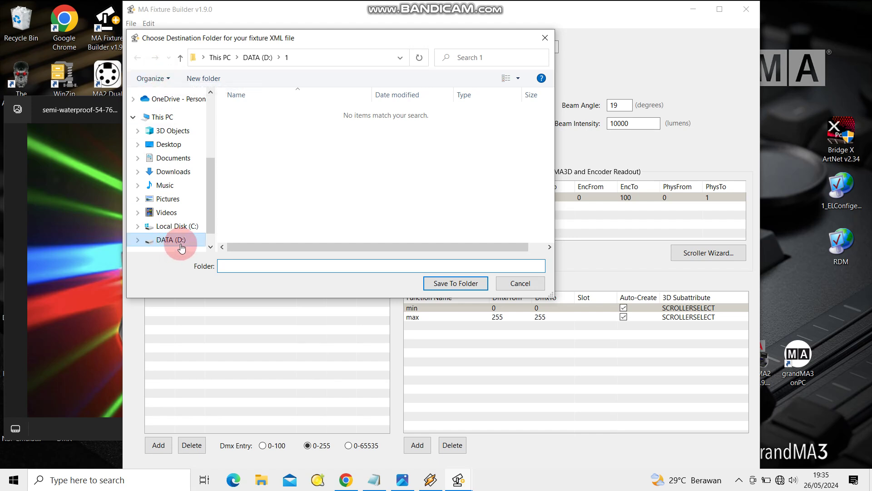
pyautogui.click(312, 269)
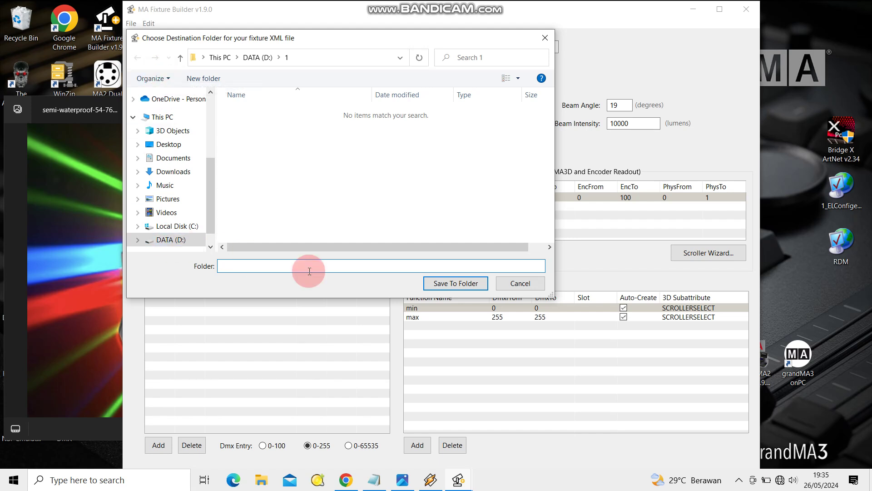
pyautogui.click(330, 271)
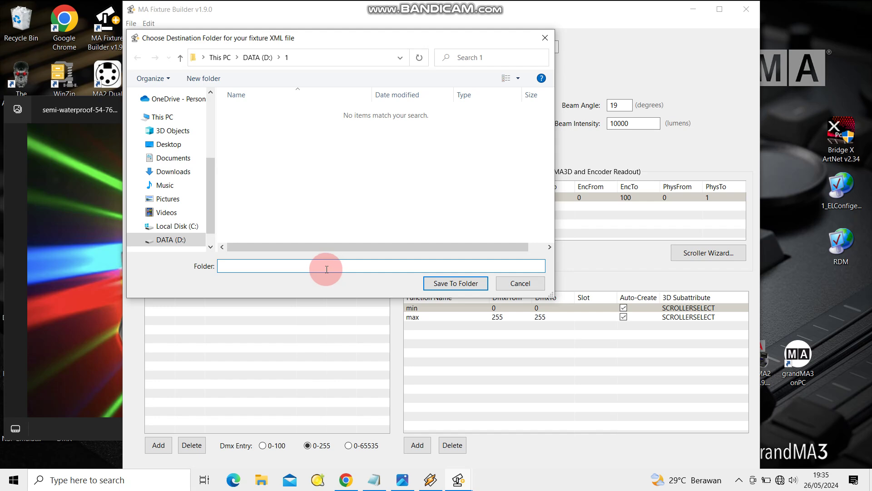
pyautogui.click(443, 283)
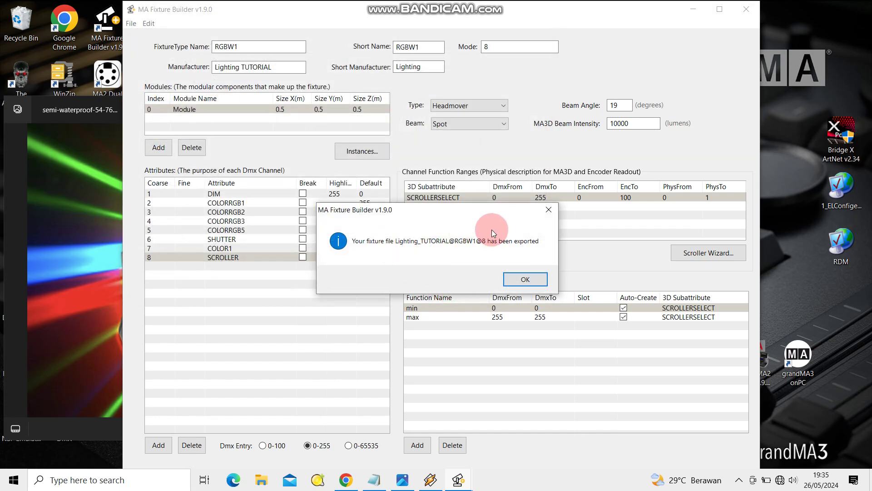
pyautogui.click(525, 279)
# - Switch to File Explorer and copy the Lighting_TUTORIAL@RGBW1@8 file from folder 1 on DATA (D:)
pyautogui.click(693, 9)
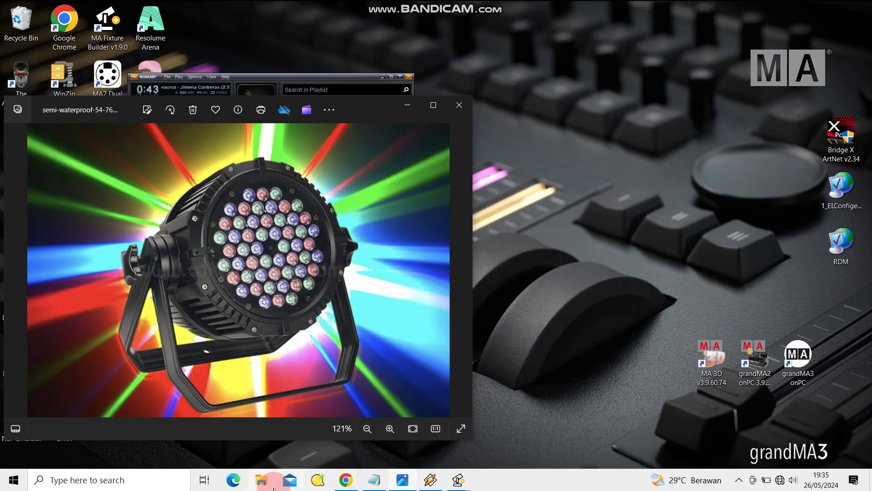
pyautogui.click(261, 480)
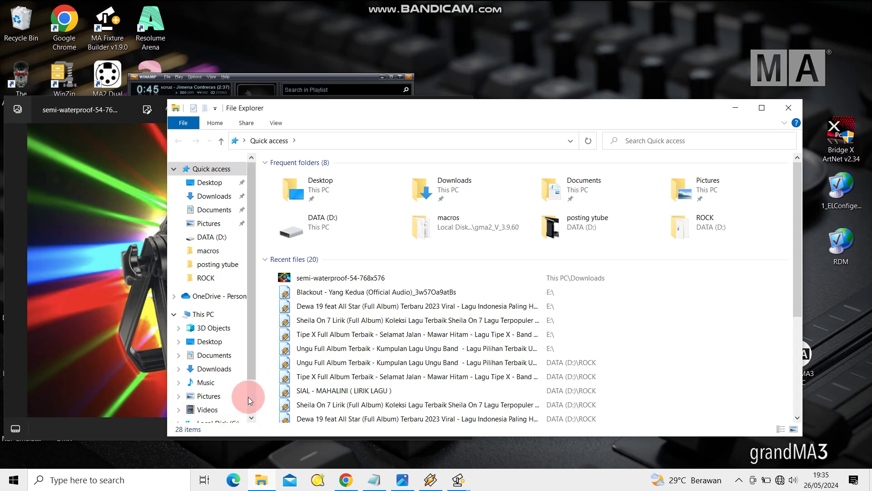
pyautogui.scroll(-2, 248, 397)
pyautogui.click(211, 387)
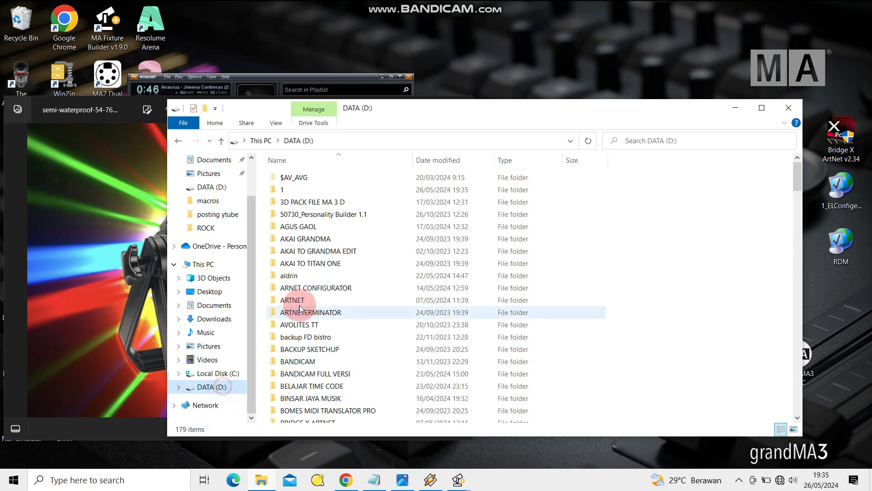
pyautogui.doubleClick(287, 192)
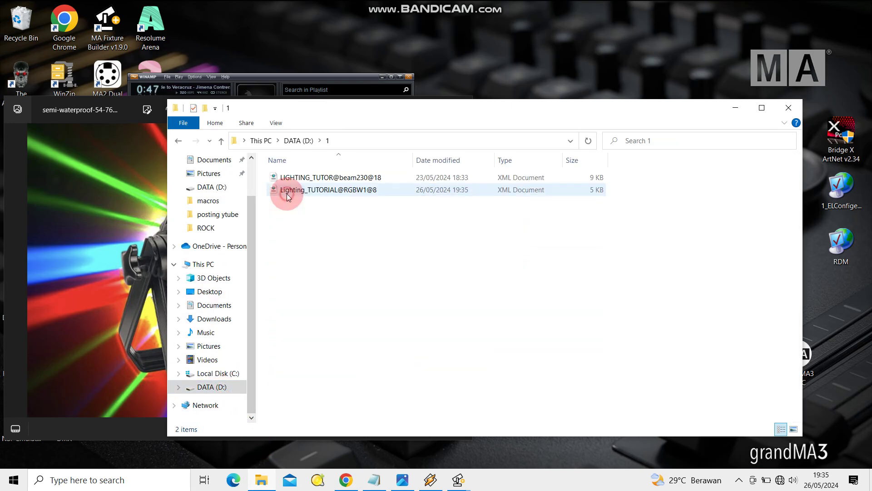
pyautogui.rightClick(344, 190)
pyautogui.click(370, 401)
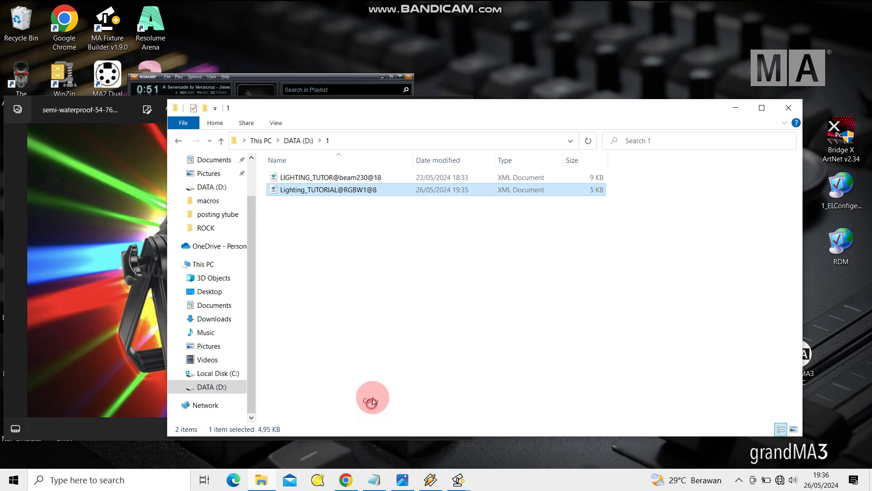
# - Go to Local Disk (C:) in File Explorer
pyautogui.click(263, 480)
pyautogui.click(263, 480)
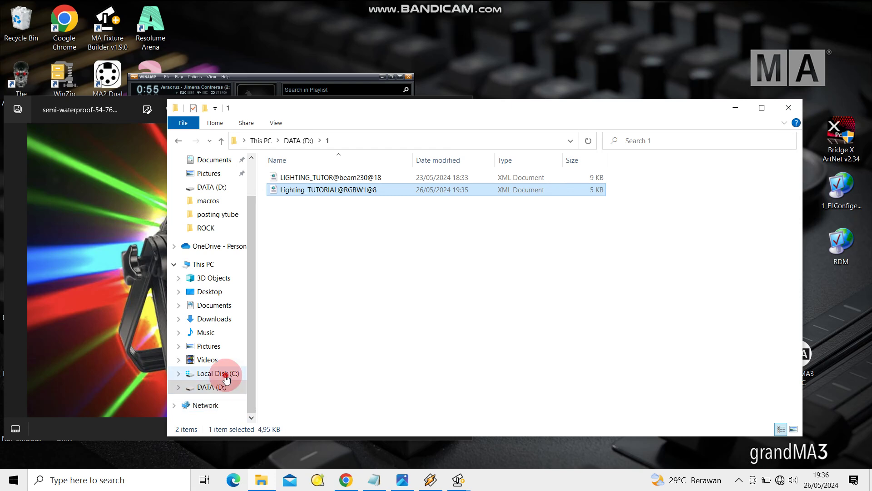
pyautogui.click(218, 374)
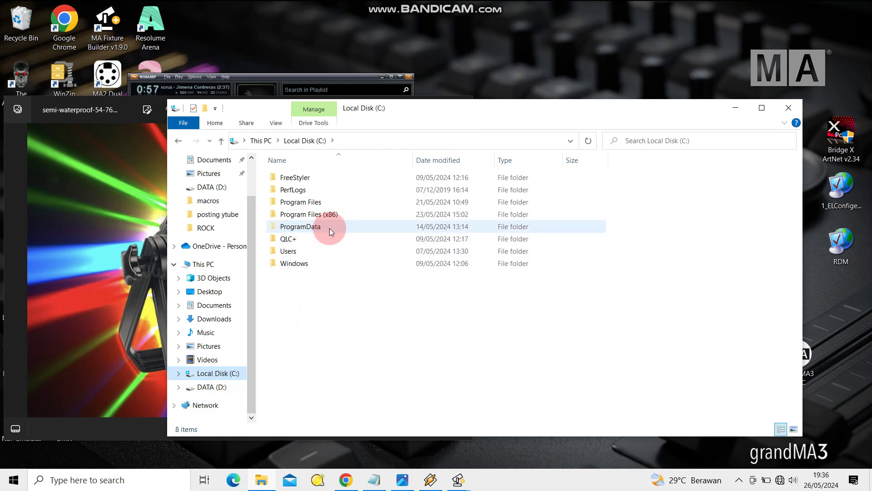
# - Turn the display of hidden items off and on again for Local Disk (C:)
pyautogui.click(318, 123)
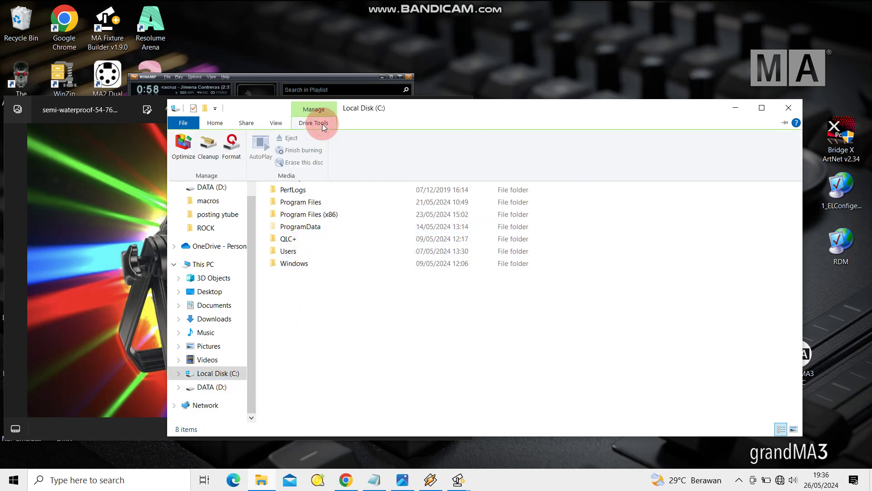
pyautogui.click(273, 122)
pyautogui.click(570, 170)
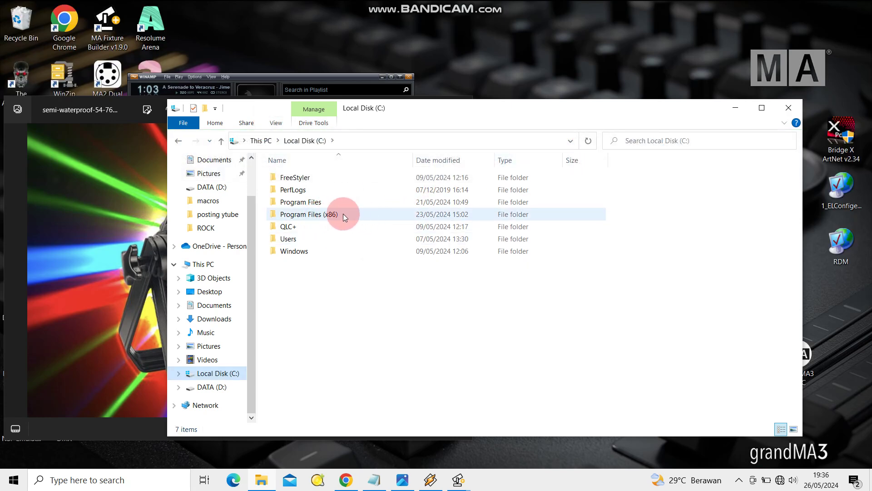
pyautogui.click(276, 123)
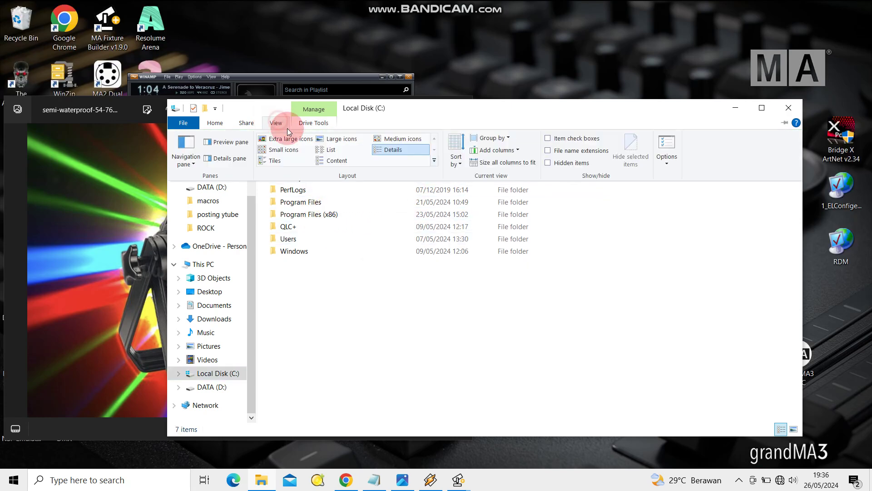
pyautogui.click(550, 163)
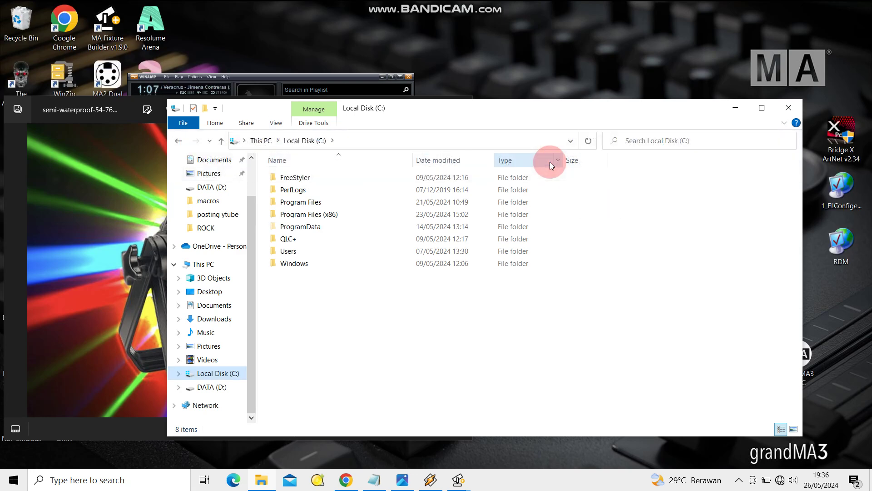
# - Go to the library folder under ProgramData, MA Lighting Technologies, grandma, gma2_V_3.9.60 on Local Disk (C:)
pyautogui.click(315, 230)
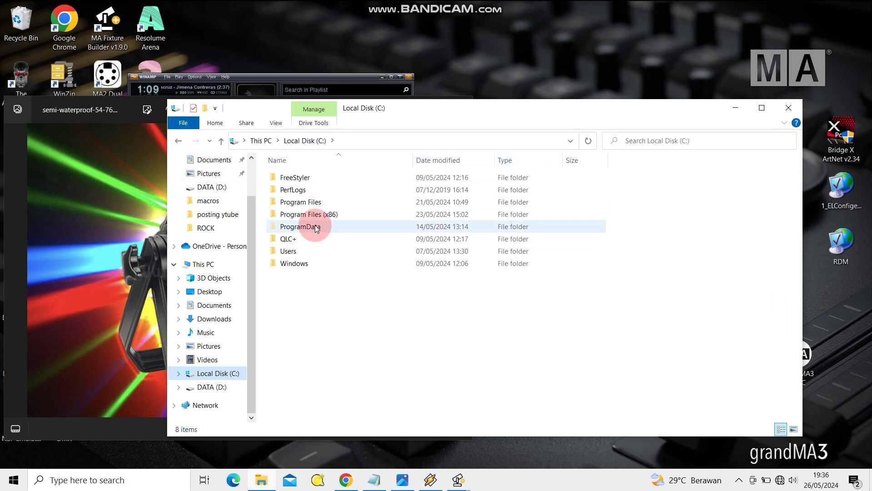
pyautogui.doubleClick(317, 227)
pyautogui.doubleClick(313, 263)
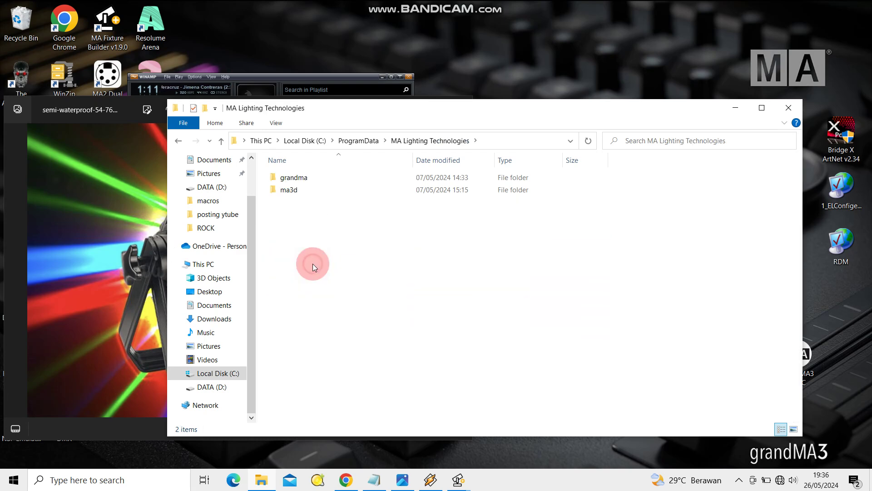
pyautogui.doubleClick(297, 177)
pyautogui.click(313, 178)
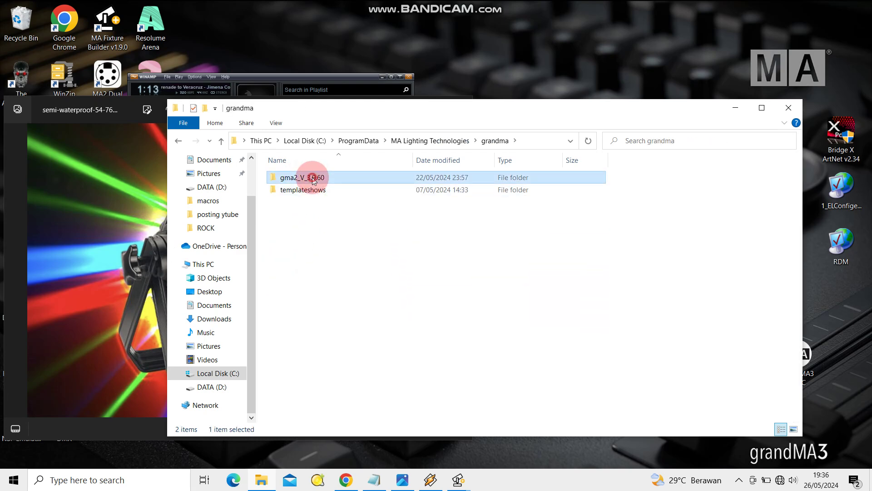
pyautogui.doubleClick(313, 179)
pyautogui.doubleClick(295, 325)
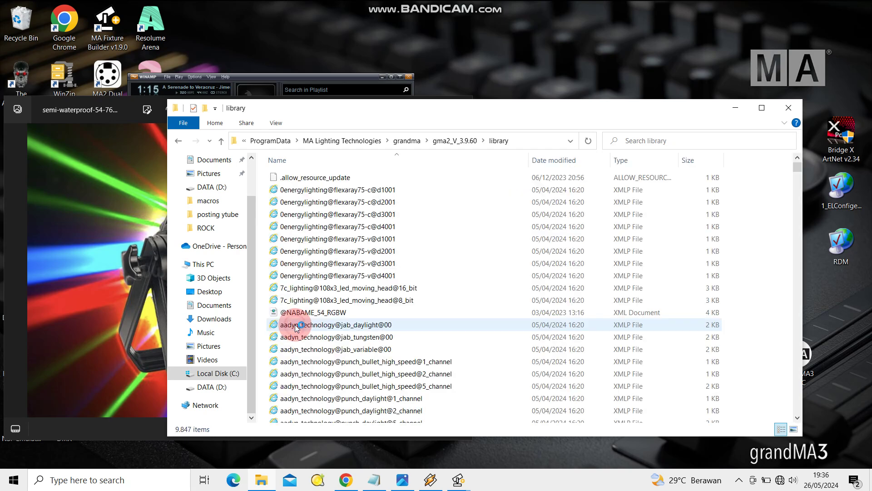
# - Paste the copied Lighting_TUTORIAL@RGBW1@8 file into the library folder and find it in the list
pyautogui.rightClick(468, 183)
pyautogui.click(511, 302)
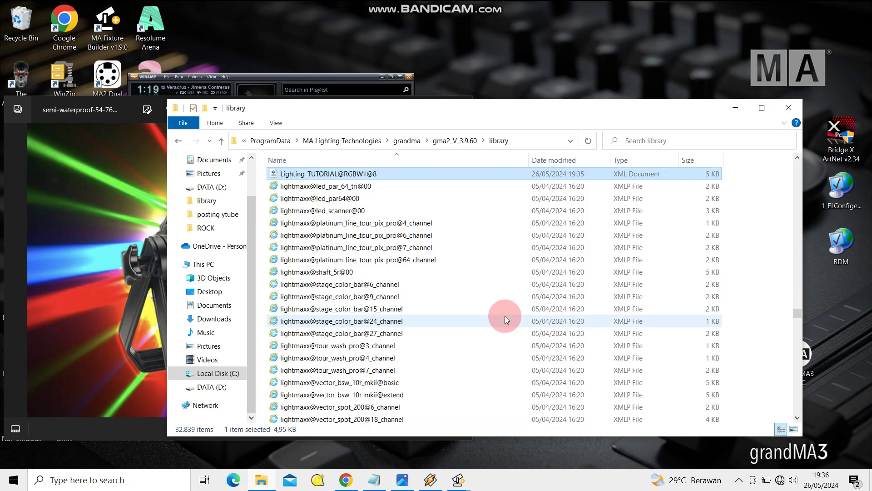
pyautogui.scroll(-1, 505, 315)
pyautogui.scroll(2, 505, 316)
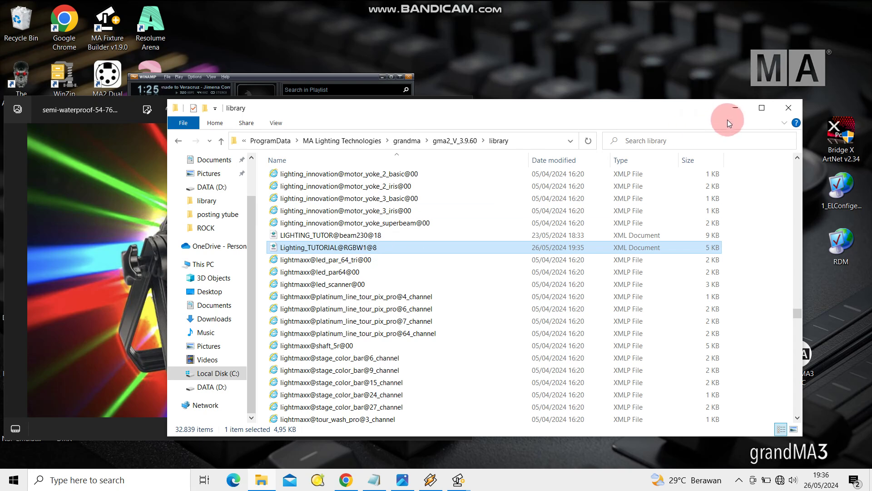
# - Minimize File Explorer, launch grandMA2 onPC and open the show's Patch & Fixture Schedule in the setup
pyautogui.click(736, 107)
pyautogui.doubleClick(762, 357)
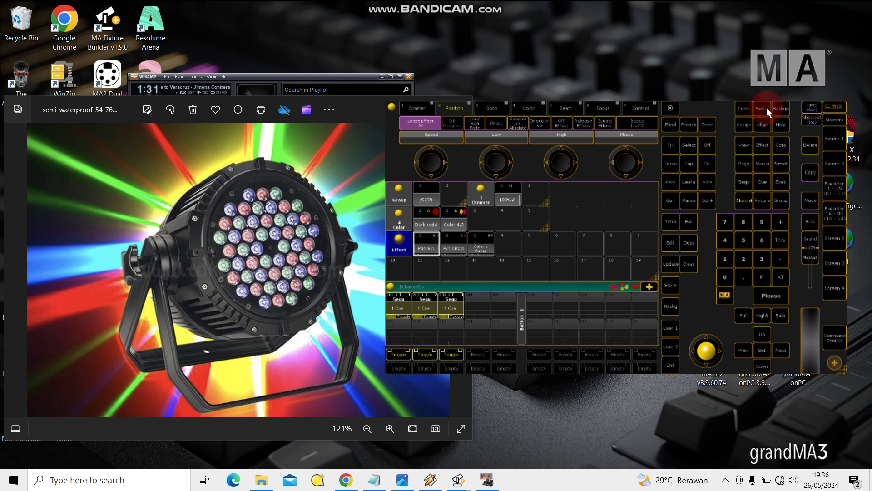
pyautogui.click(763, 109)
pyautogui.click(432, 218)
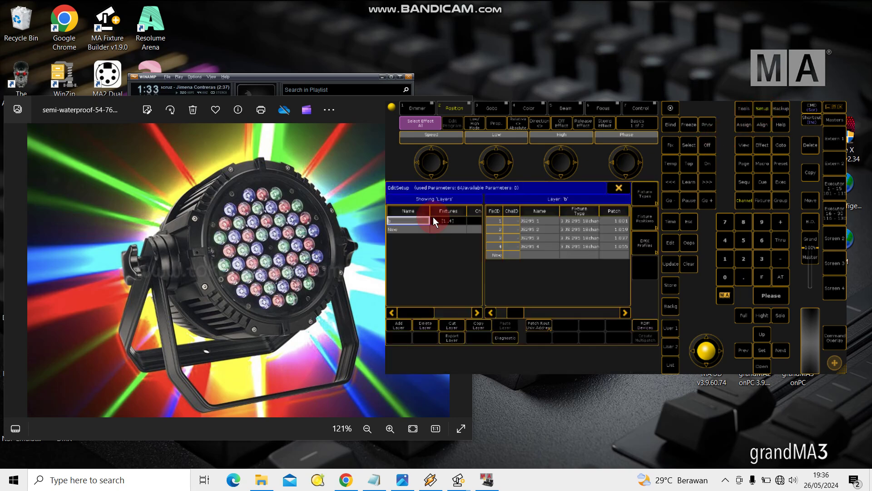
pyautogui.click(619, 187)
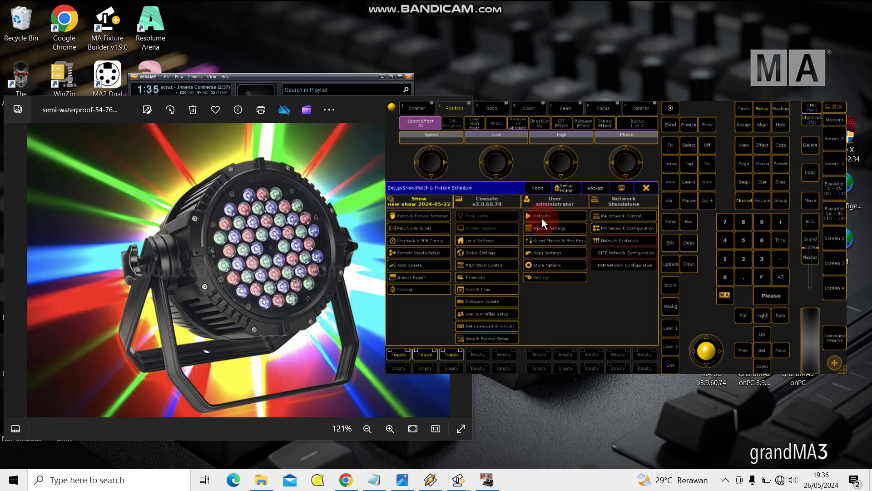
pyautogui.click(439, 220)
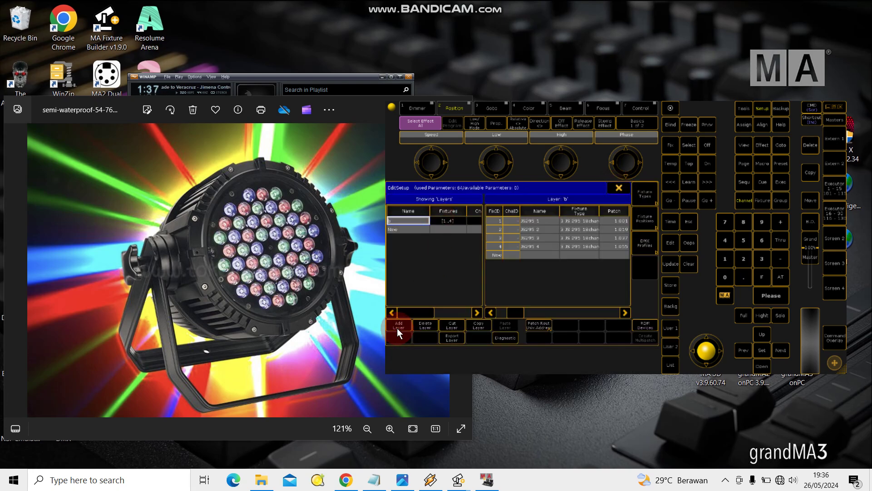
# - Add a new layer named PARLED and open the fixture type import for its fixtures
pyautogui.click(400, 230)
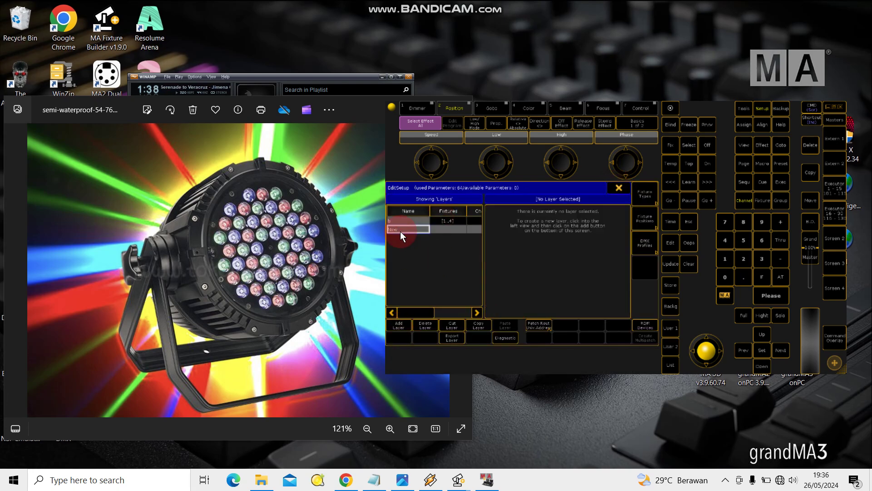
pyautogui.click(405, 328)
pyautogui.write('PAR')
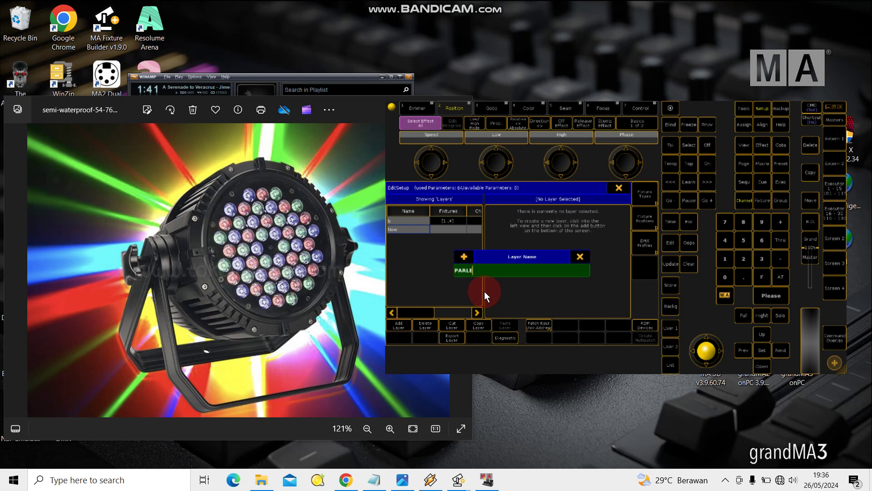
pyautogui.write('LE')
pyautogui.click(484, 290)
pyautogui.click(557, 251)
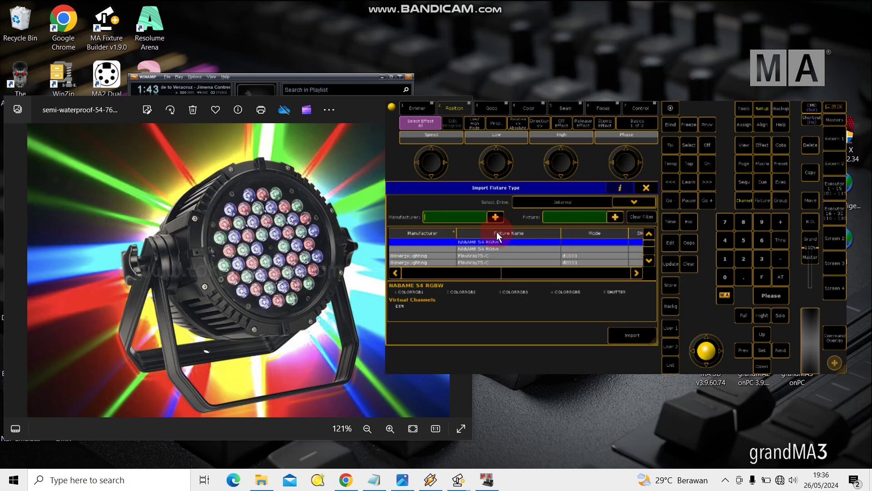
# - Try filtering the fixture library by the manufacturer LIGHTING, and clear that filter
pyautogui.write('LI')
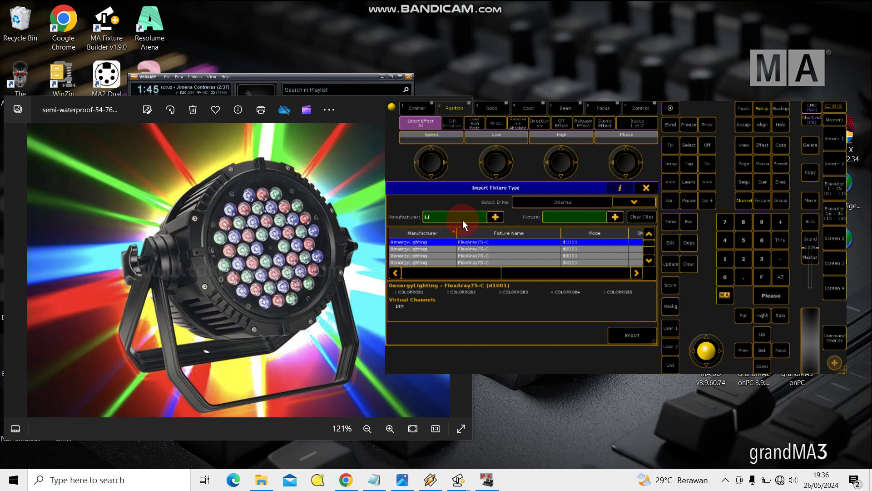
pyautogui.write('GHTING')
pyautogui.moveTo(467, 217); pyautogui.dragTo(389, 220)
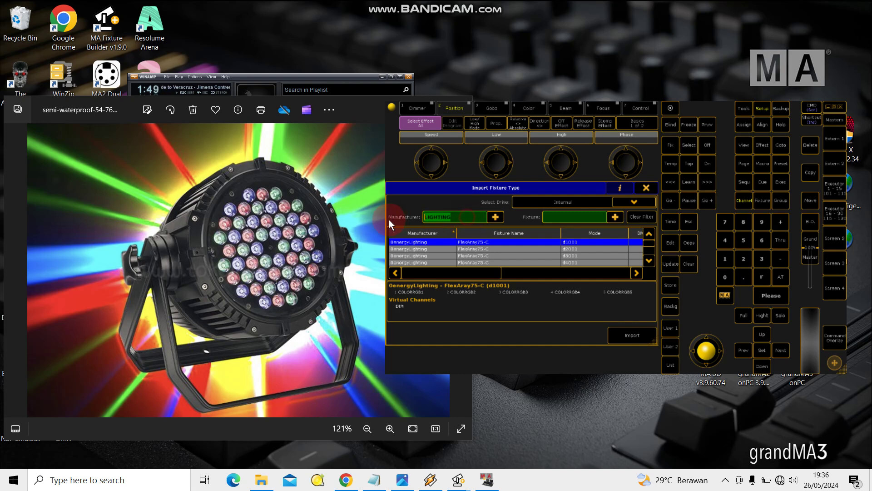
pyautogui.click(558, 220)
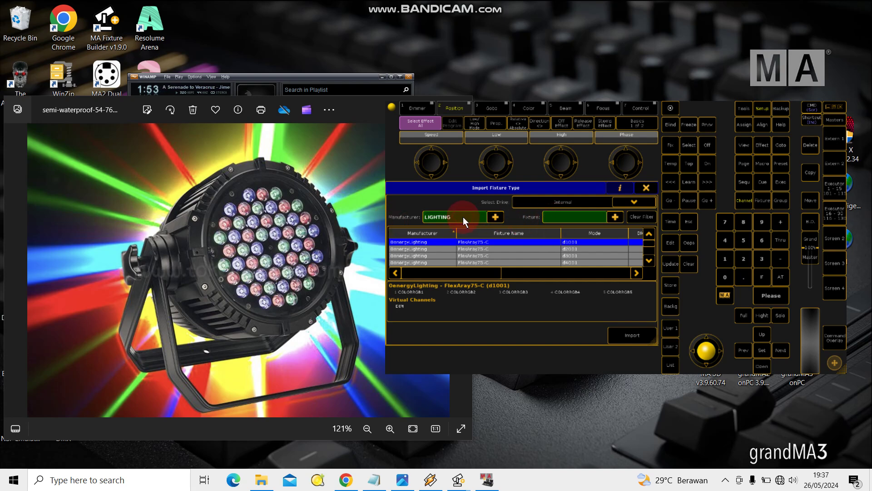
pyautogui.press('BackSpace')
pyautogui.press('BackSpace')
pyautogui.press('BackSpace')
pyautogui.press('BackSpace')
pyautogui.press('BackSpace')
pyautogui.press('BackSpace')
pyautogui.press('BackSpace')
pyautogui.press('BackSpace')
# - Try filtering the fixture library by the fixture name Lighting TU, and clear that filter
pyautogui.click(570, 216)
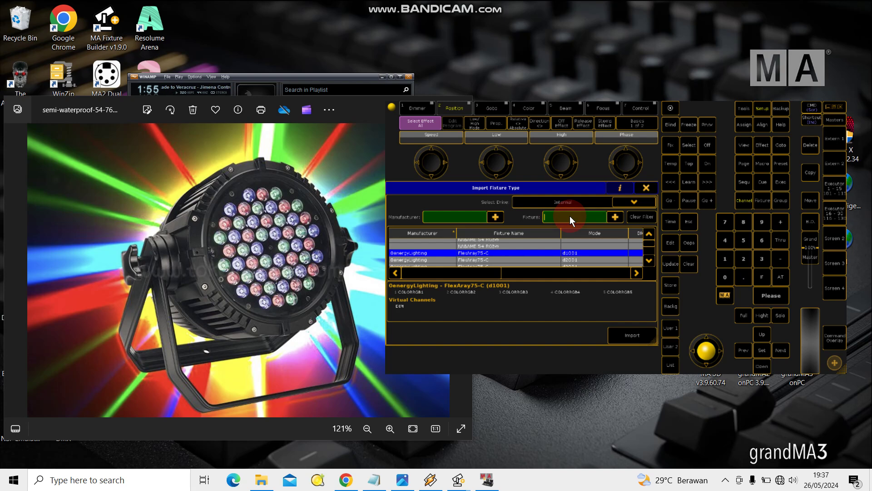
pyautogui.write('Li')
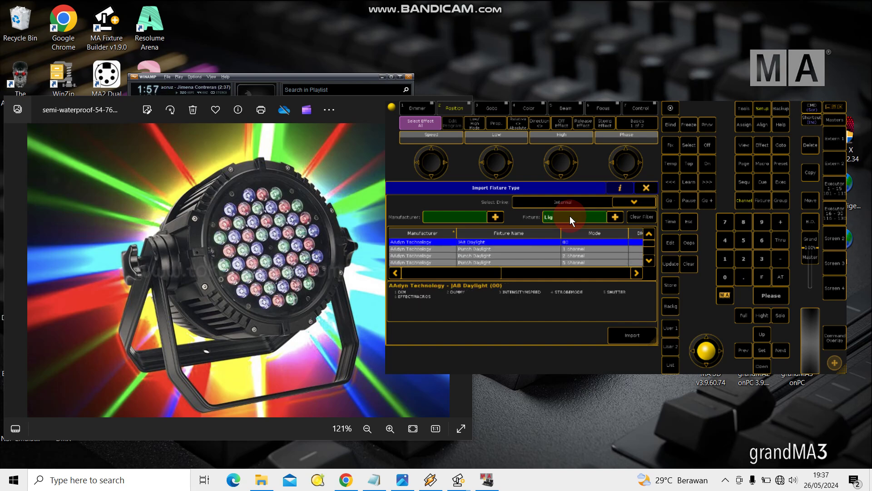
pyautogui.write('ghting')
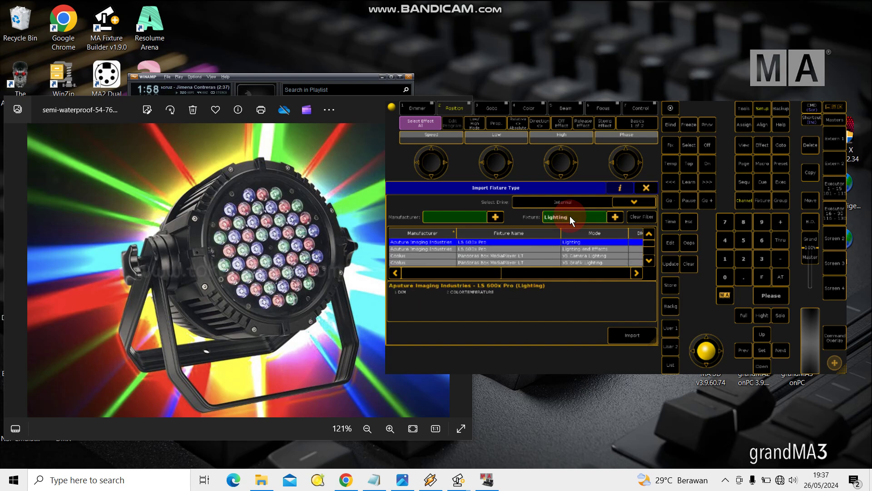
pyautogui.write(' TU')
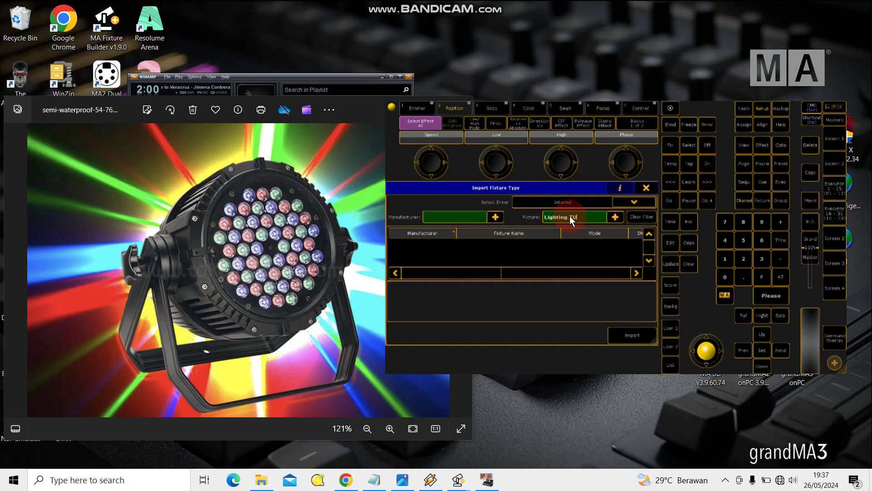
pyautogui.press('BackSpace')
pyautogui.press('BackSpace')
pyautogui.press('BackSpace')
pyautogui.press('BackSpace')
pyautogui.press('BackSpace')
pyautogui.press('BackSpace')
pyautogui.press('BackSpace')
pyautogui.press('BackSpace')
pyautogui.press('BackSpace')
pyautogui.press('BackSpace')
pyautogui.press('BackSpace')
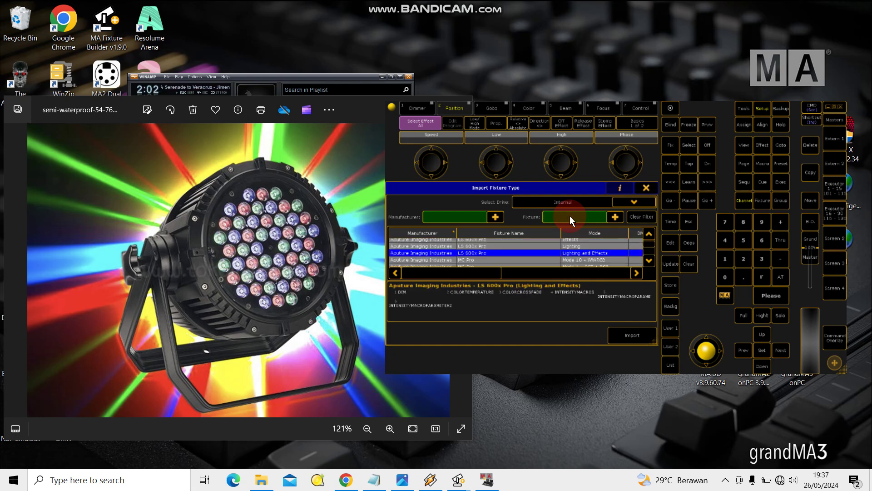
# - Filter the fixtures by RG, import the NABAME 54 RGBW fixture type and add a quantity of 4 to the PARLED layer
pyautogui.write('RG')
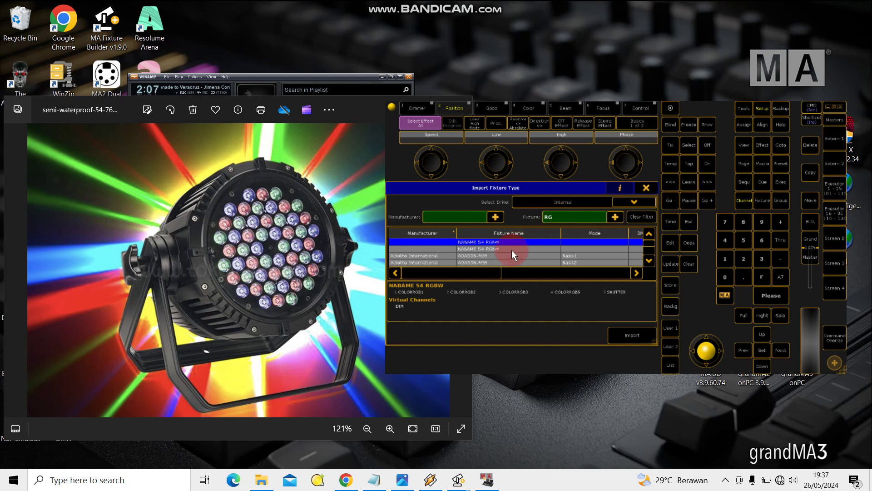
pyautogui.click(645, 339)
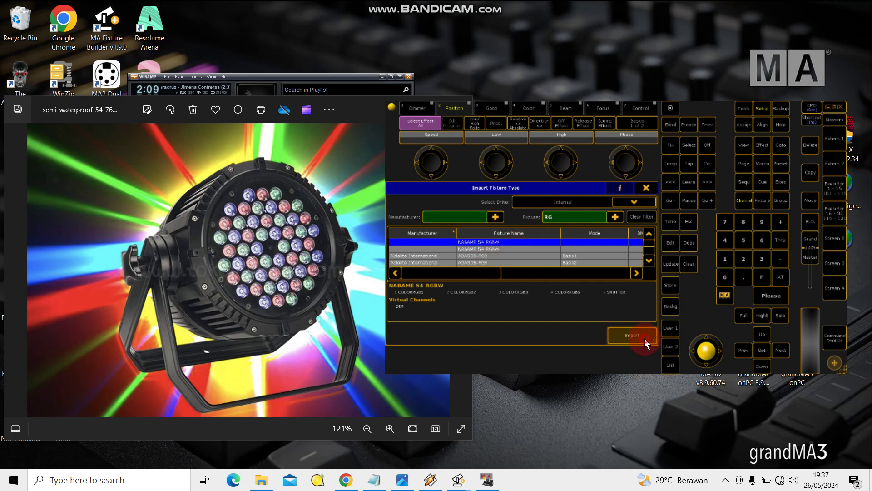
pyautogui.write('4')
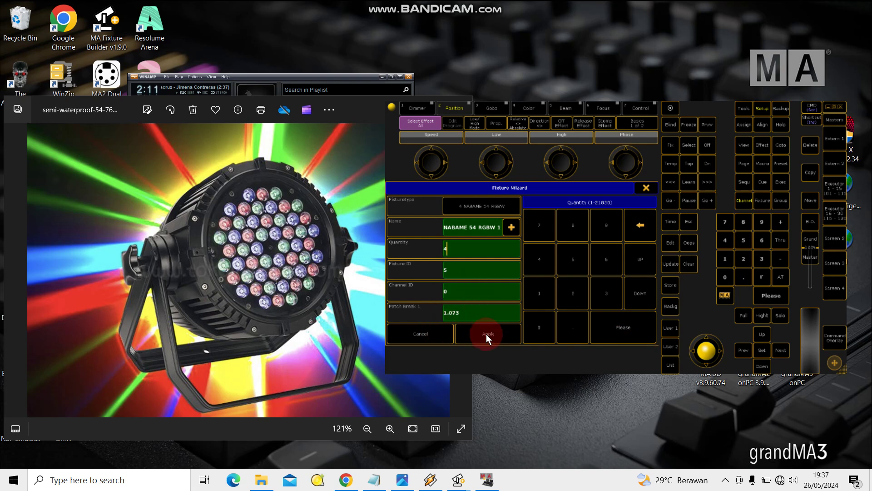
pyautogui.click(486, 333)
# - Leave the Patch & Fixture Schedule with the changes saved and return to the main view
pyautogui.click(619, 188)
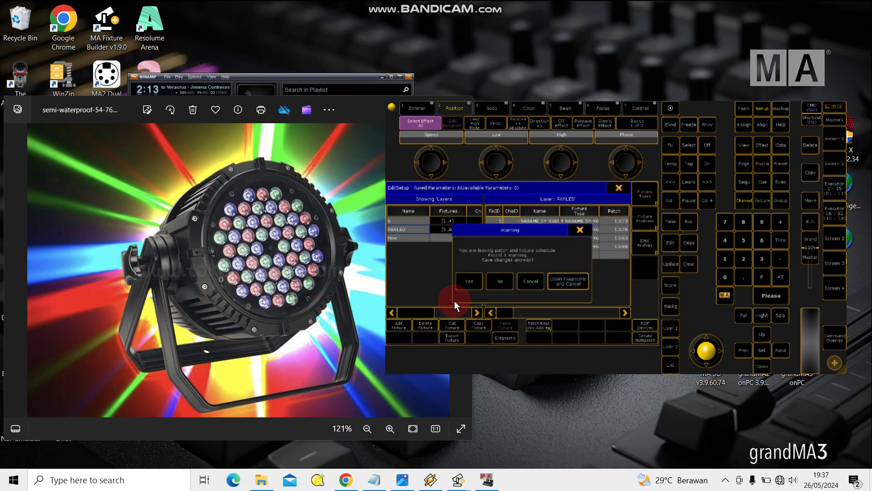
pyautogui.click(466, 283)
pyautogui.moveTo(604, 271); pyautogui.dragTo(641, 238)
pyautogui.click(585, 284)
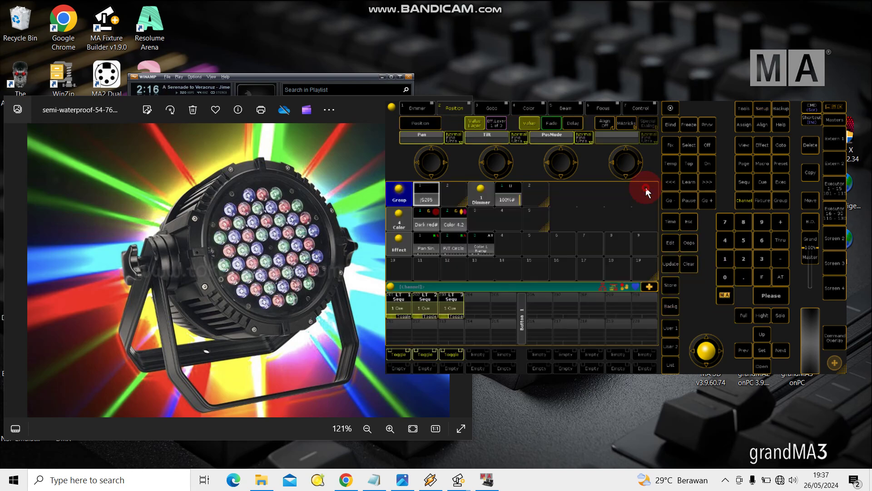
# - Select fixtures 5 through 8 and store them as group 2 in the Group pool
pyautogui.click(763, 204)
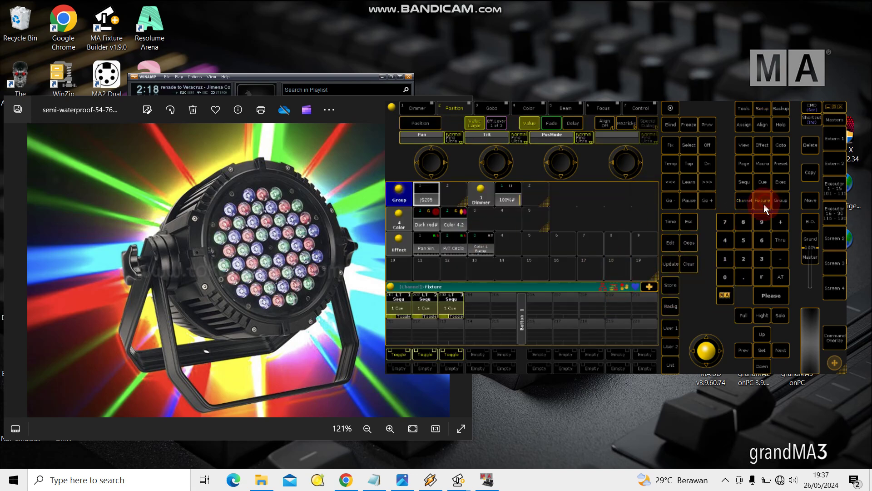
pyautogui.click(742, 236)
pyautogui.click(781, 240)
pyautogui.click(722, 249)
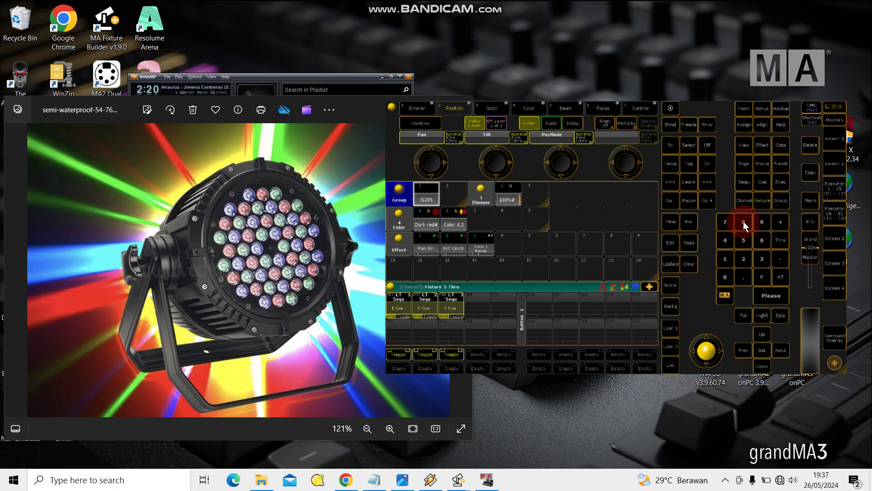
pyautogui.click(772, 296)
pyautogui.click(670, 287)
pyautogui.click(462, 211)
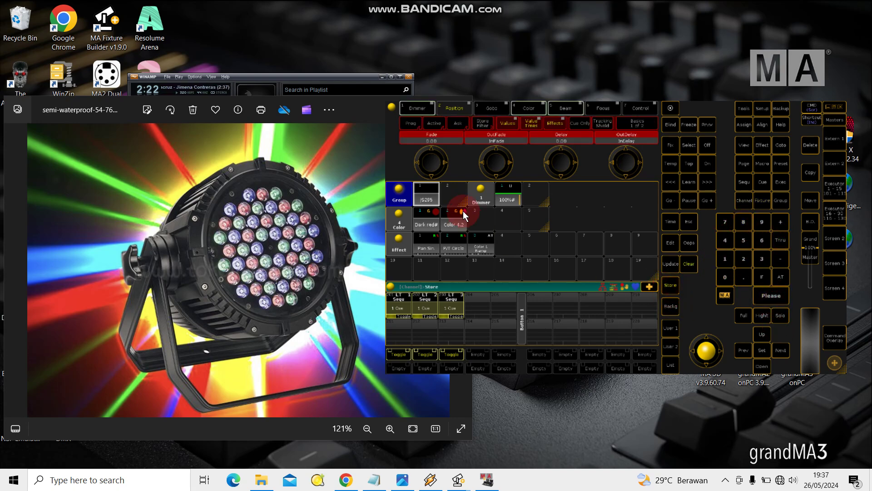
# - Store the selected fixtures' 100% dimmer value as preset 2 in the Dimmer pool
pyautogui.click(670, 291)
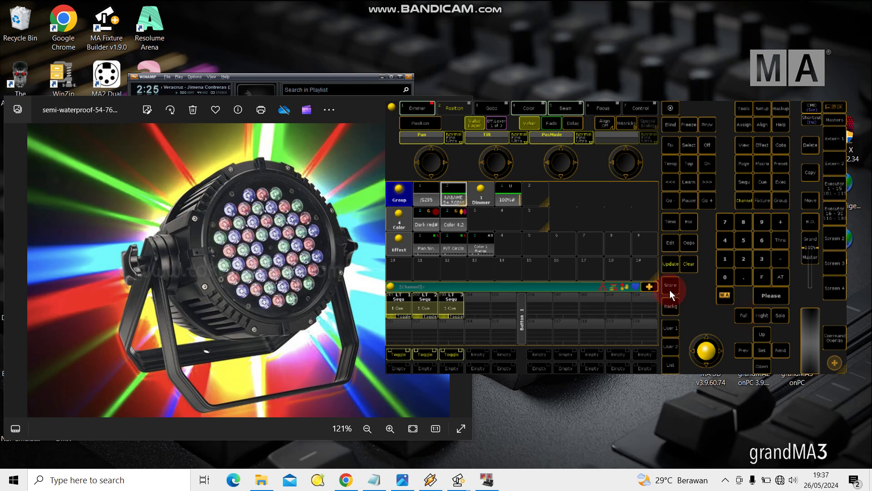
pyautogui.click(533, 195)
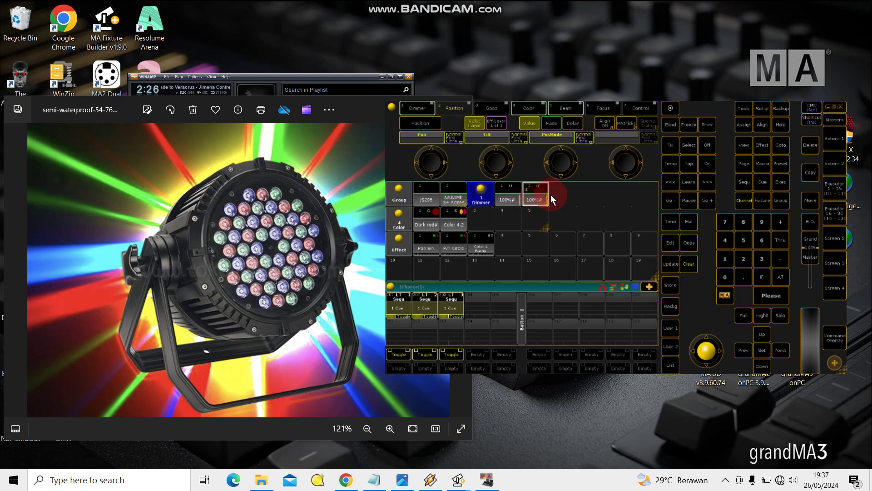
# - Launch MA 3D and select the NABAME 54 RGBW group in grandMA2 onPC
pyautogui.doubleClick(720, 387)
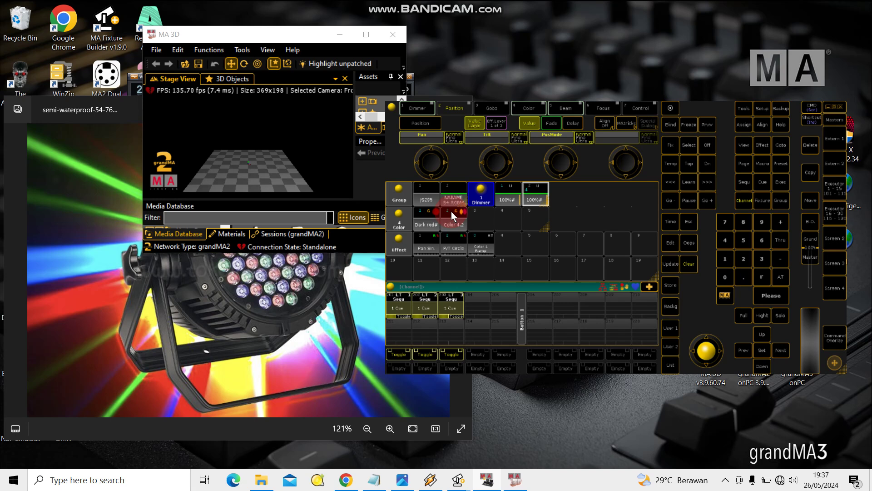
pyautogui.click(449, 197)
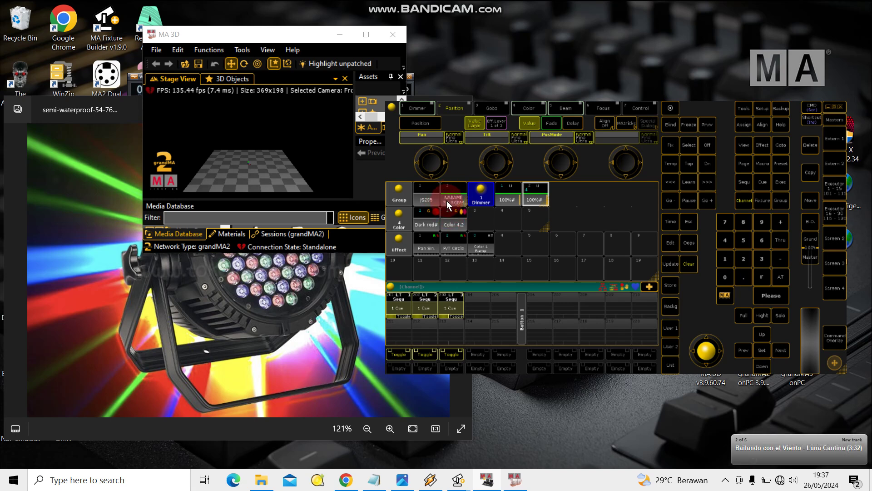